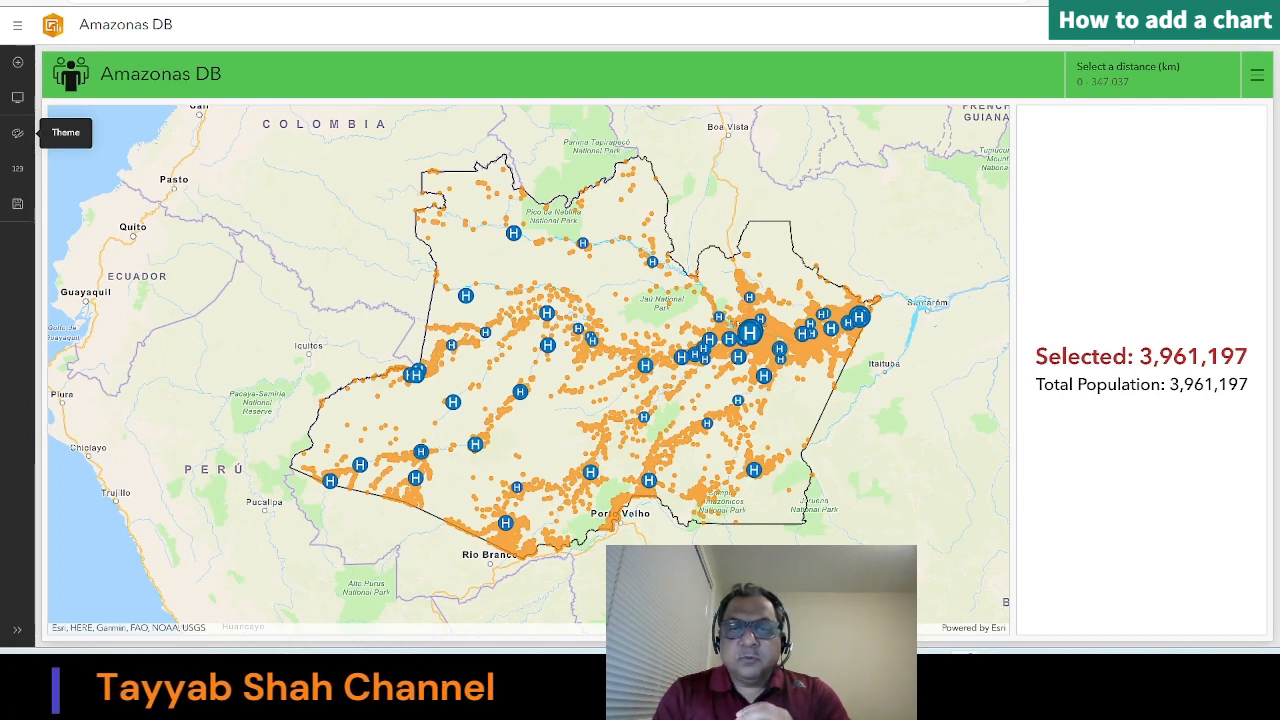
Step: Add a serial chart below the population indicator in the dashboard body, using the Population Points layer
{"action": "left_click", "coordinate": [17, 97]}
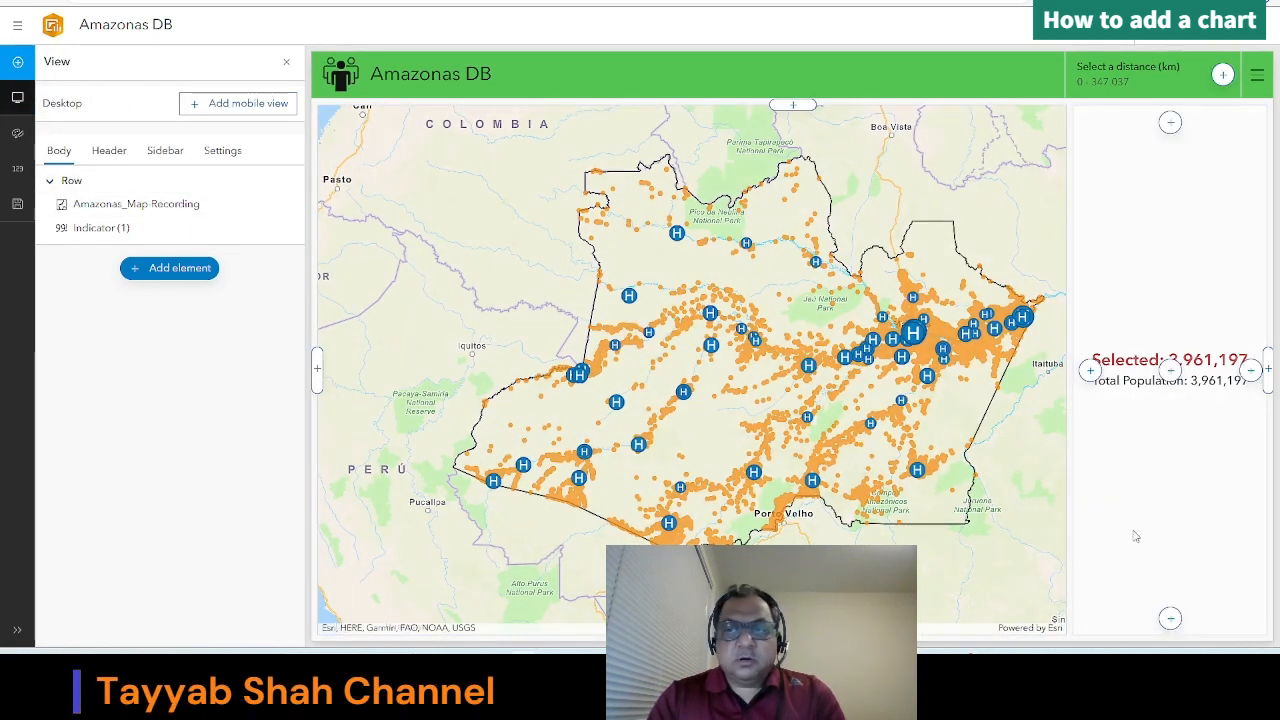
{"action": "left_click", "coordinate": [1170, 620]}
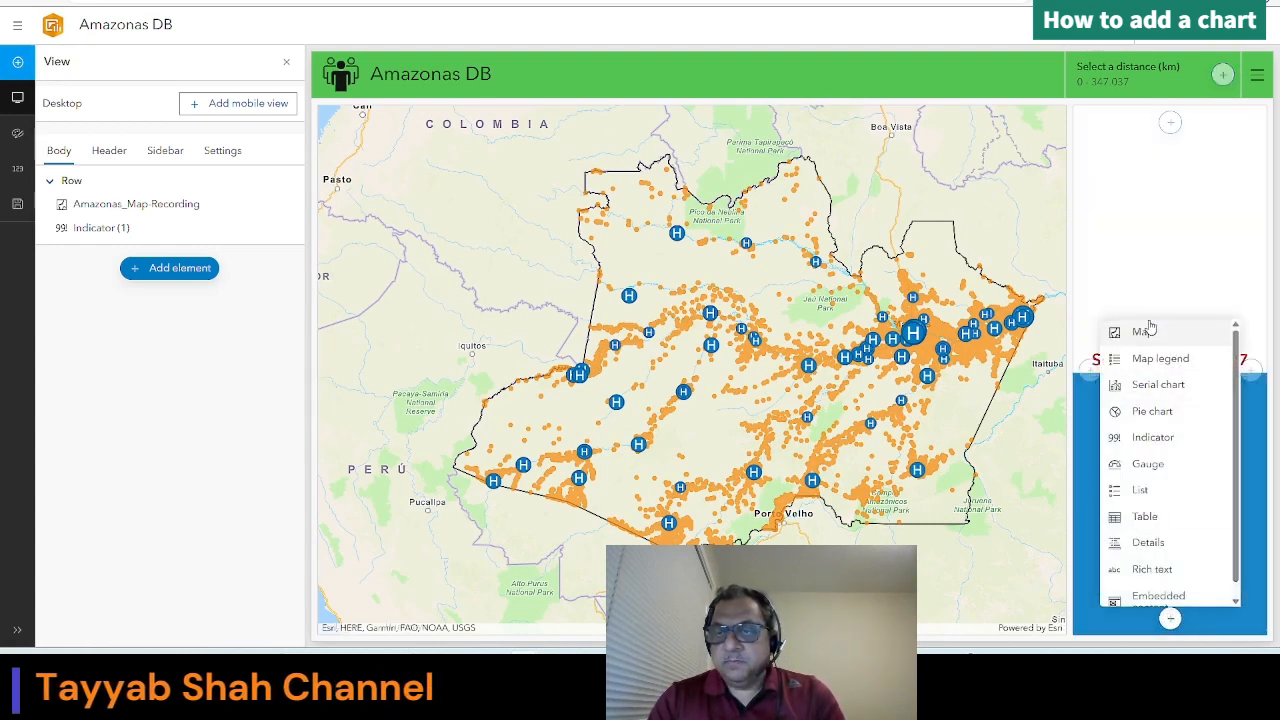
{"action": "left_click", "coordinate": [1155, 386]}
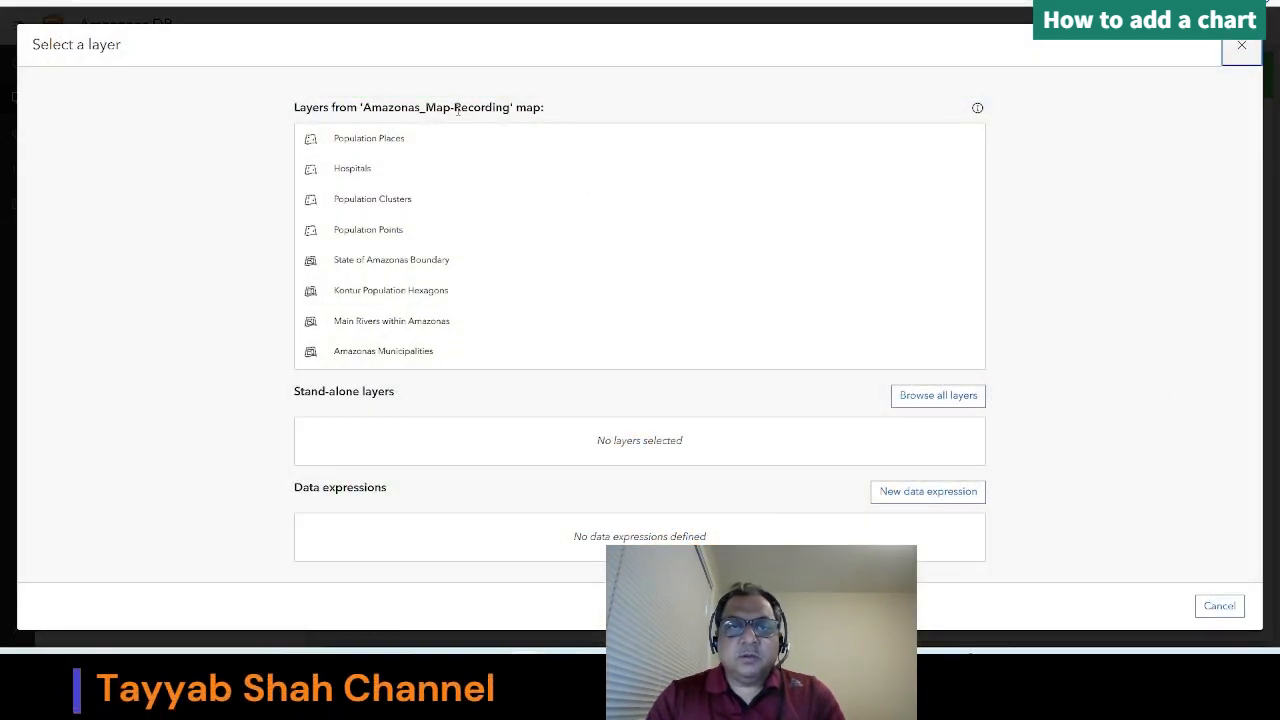
{"action": "left_click", "coordinate": [371, 234]}
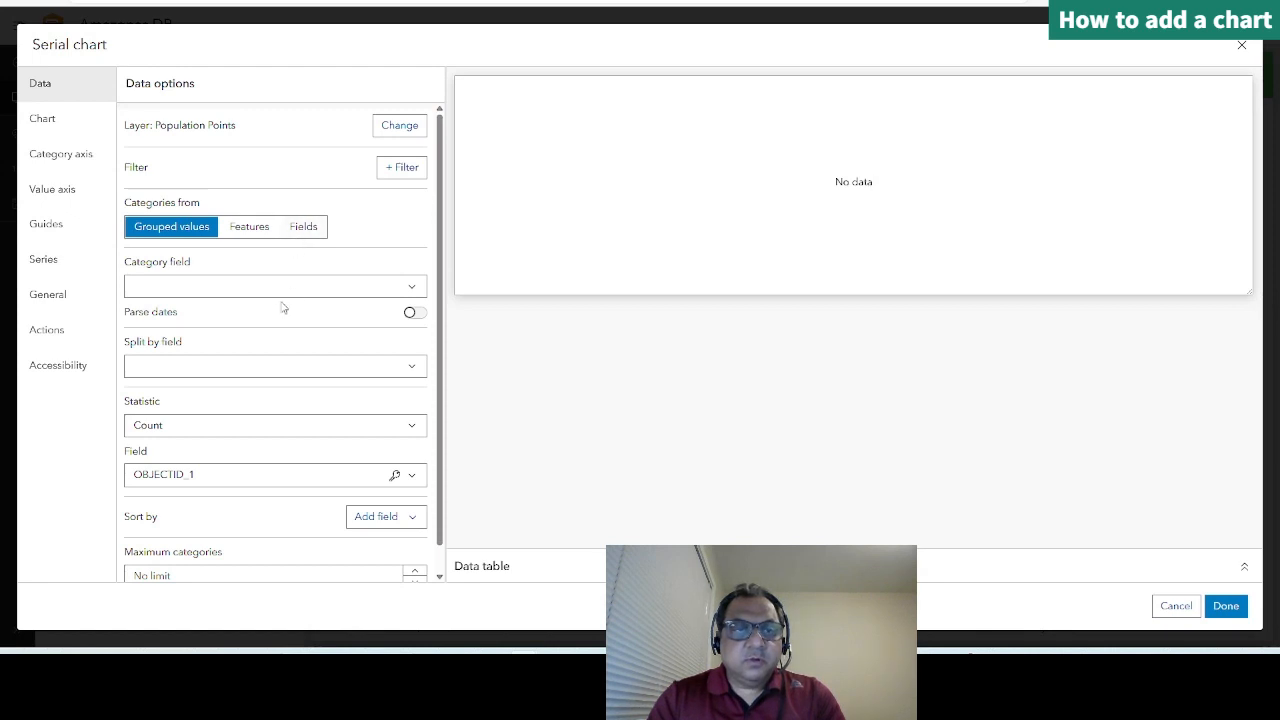
Step: Set the serial chart's category field to Frm_Manaus, keeping the categories from grouped values
{"action": "scroll", "coordinate": [277, 314], "scroll_direction": "down", "scroll_amount": 1}
{"action": "left_click", "coordinate": [216, 261]}
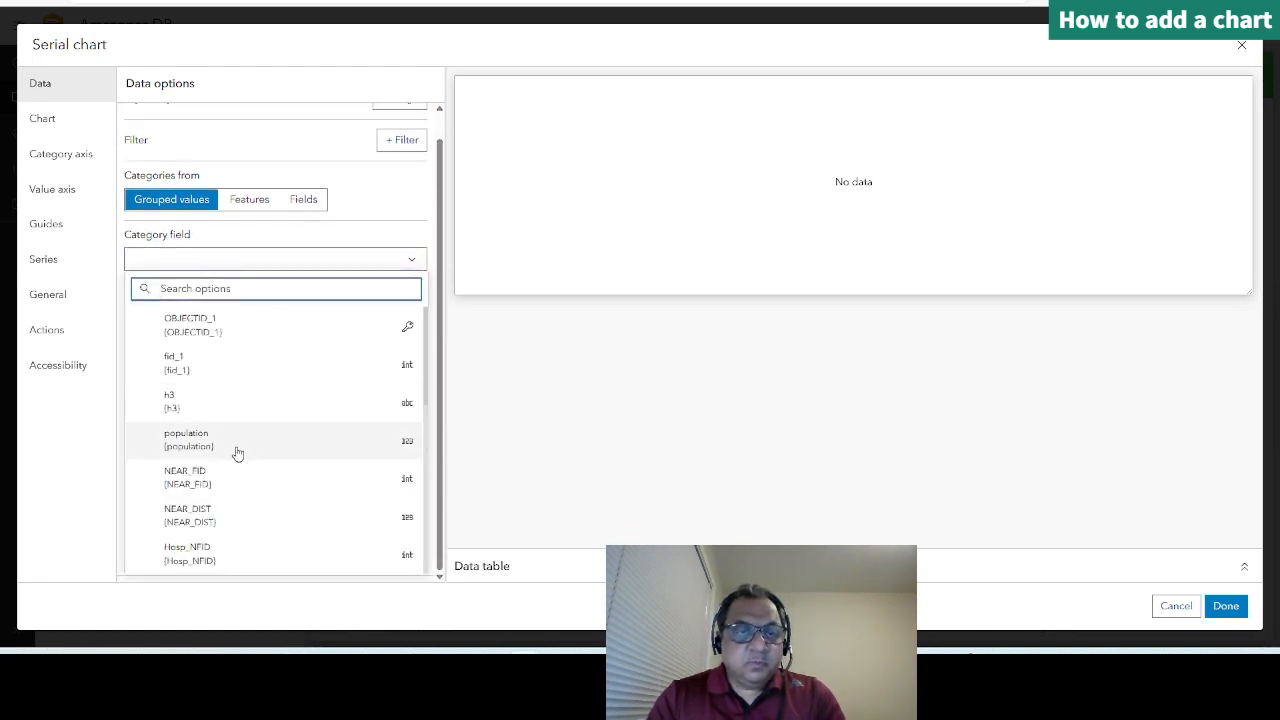
{"action": "scroll", "coordinate": [237, 452], "scroll_direction": "down", "scroll_amount": 8}
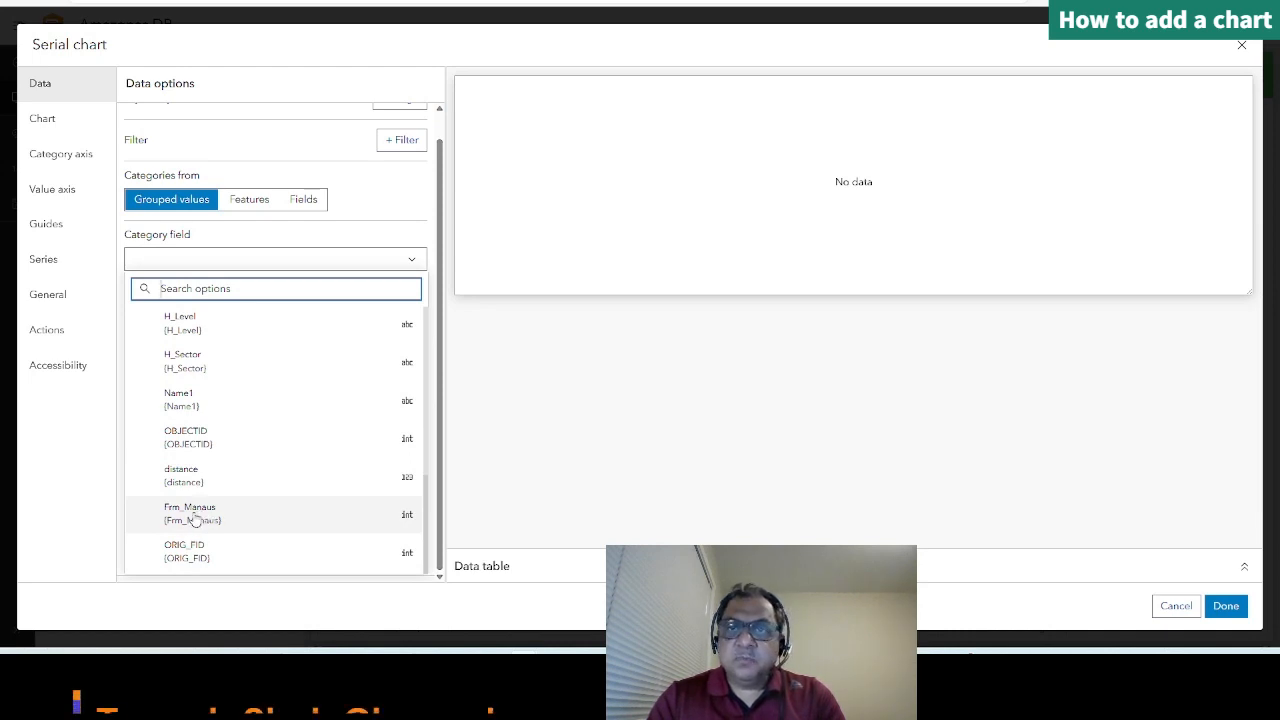
{"action": "left_click", "coordinate": [195, 515]}
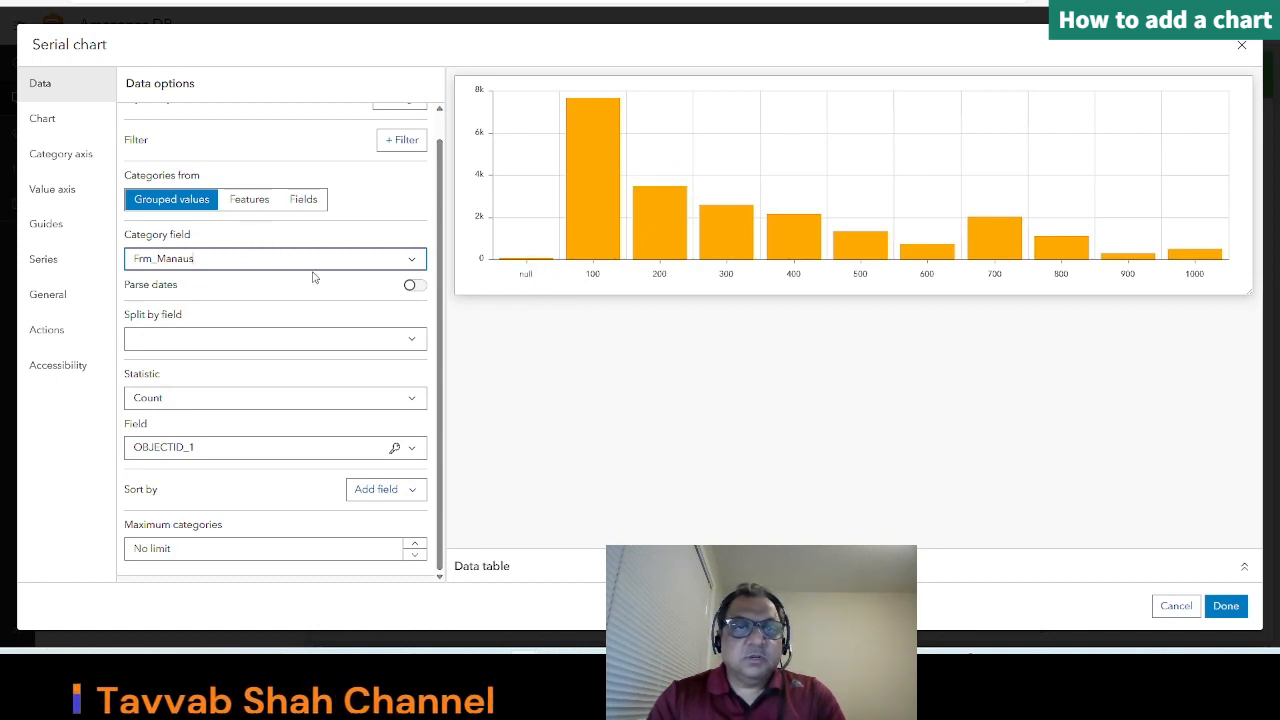
Step: Filter the chart data to records where Frm_Manaus is not null, and finish the chart configuration
{"action": "scroll", "coordinate": [224, 189], "scroll_direction": "up", "scroll_amount": 1}
{"action": "left_click", "coordinate": [405, 169]}
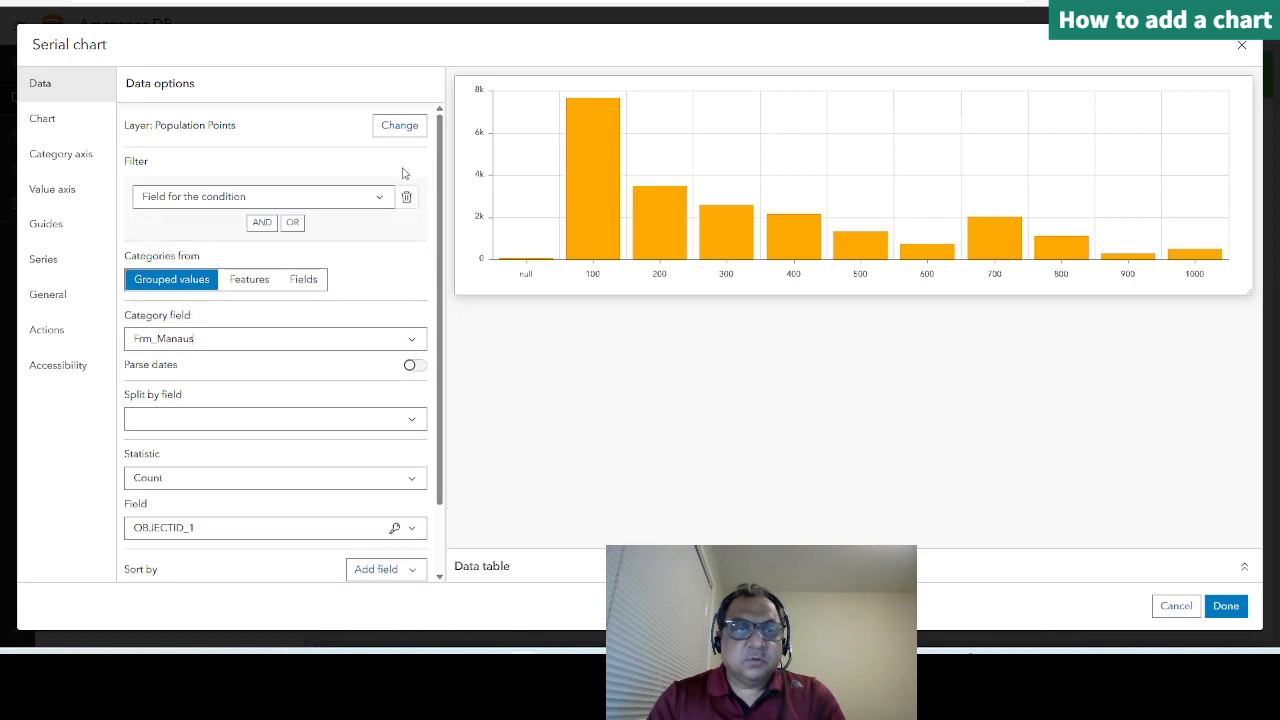
{"action": "left_click", "coordinate": [320, 200]}
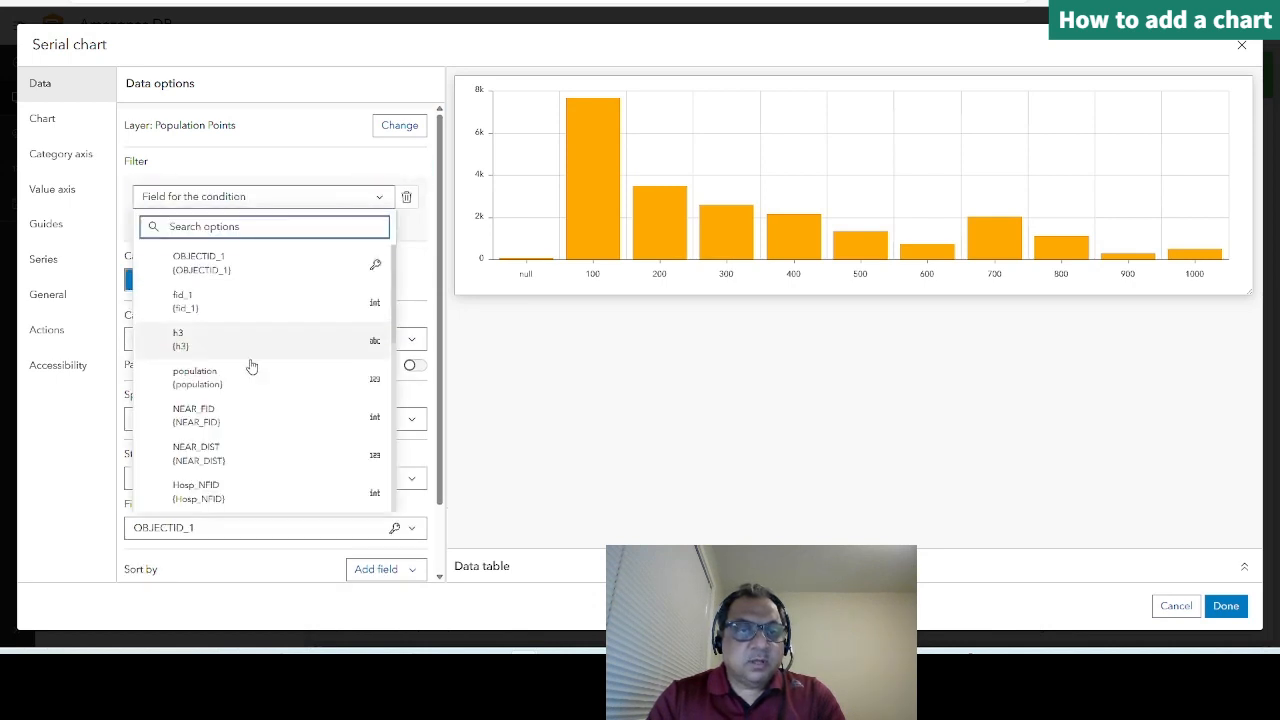
{"action": "scroll", "coordinate": [240, 448], "scroll_direction": "down", "scroll_amount": 10}
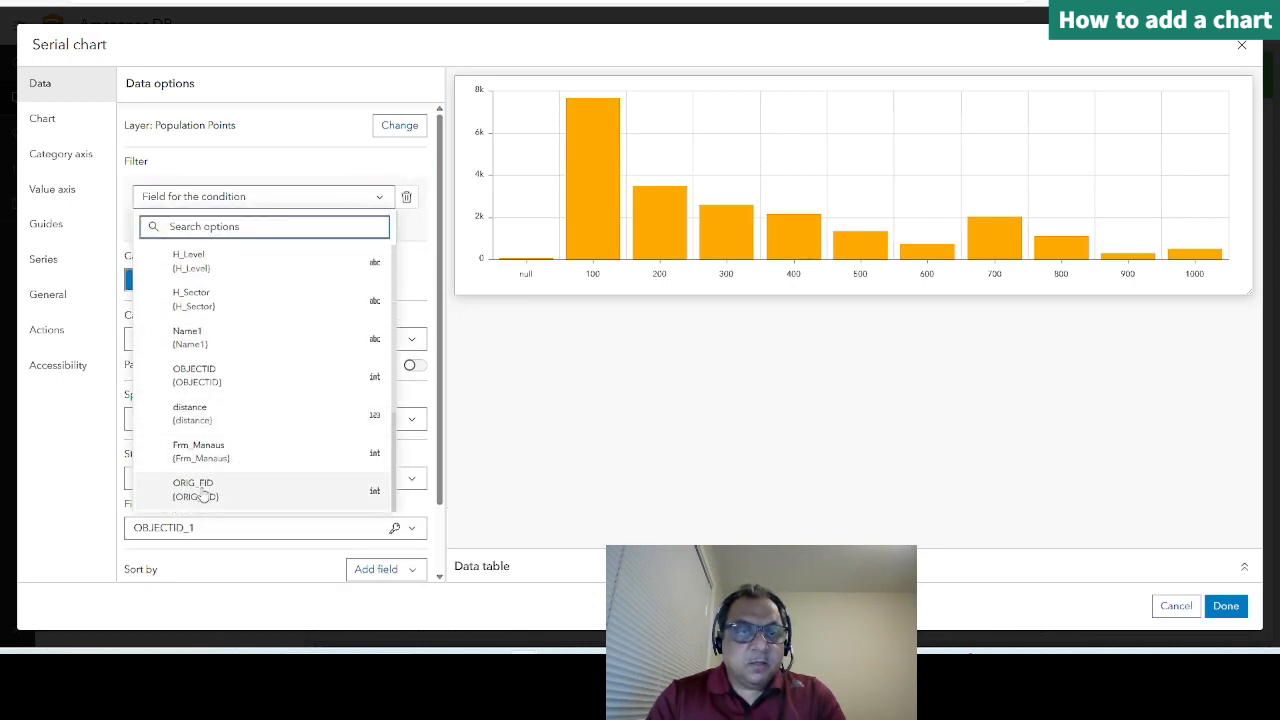
{"action": "left_click", "coordinate": [210, 455]}
{"action": "left_click", "coordinate": [244, 230]}
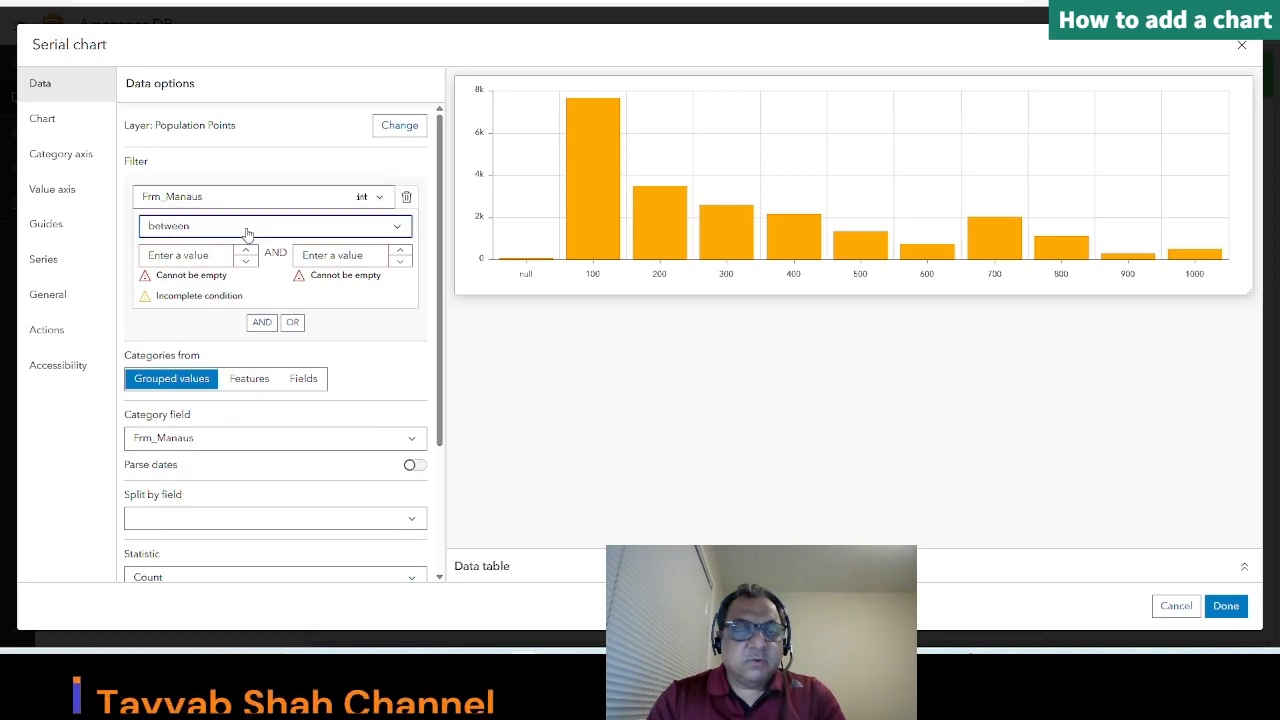
{"action": "scroll", "coordinate": [285, 420], "scroll_direction": "down", "scroll_amount": 2}
{"action": "left_click", "coordinate": [216, 492]}
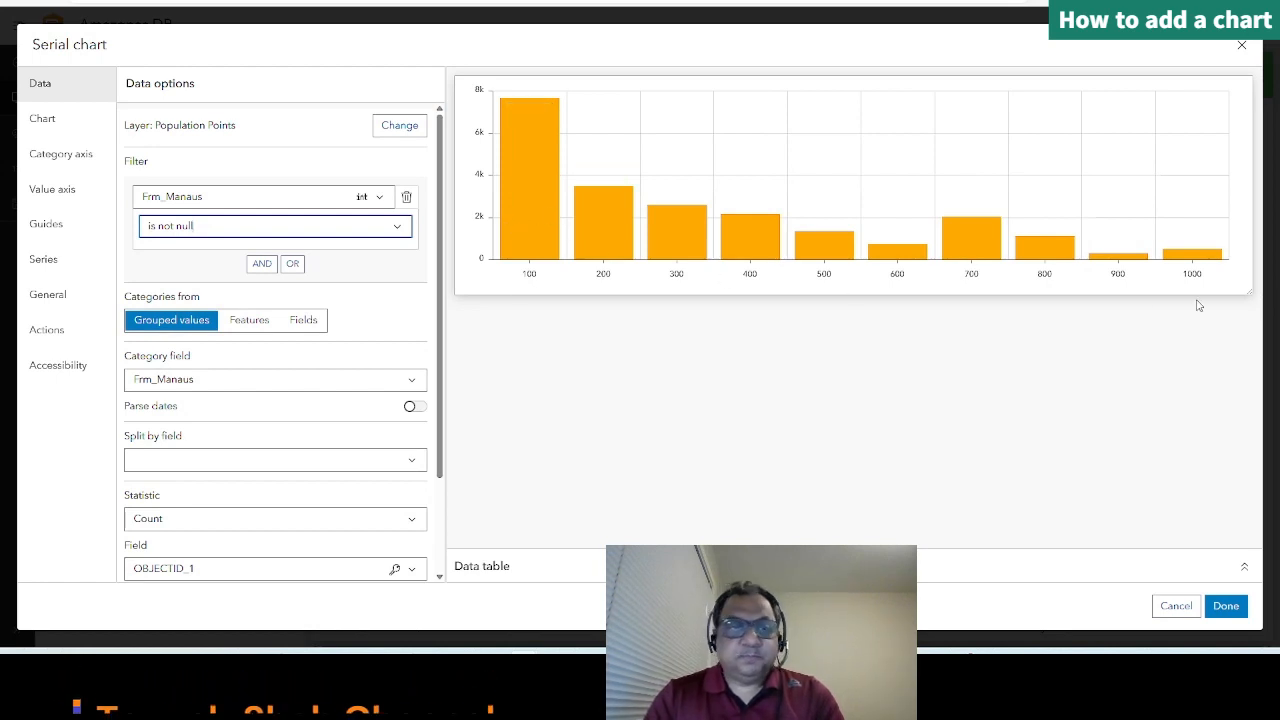
{"action": "scroll", "coordinate": [309, 399], "scroll_direction": "down", "scroll_amount": 3}
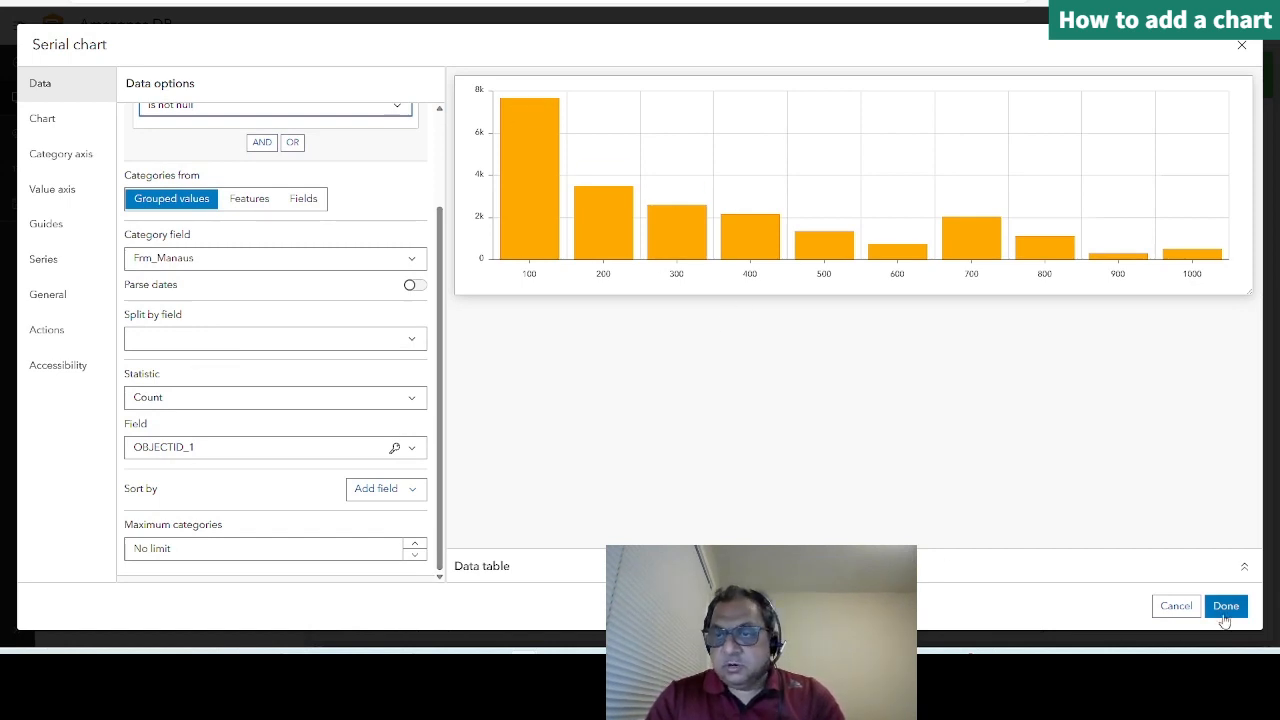
{"action": "left_click", "coordinate": [1226, 607]}
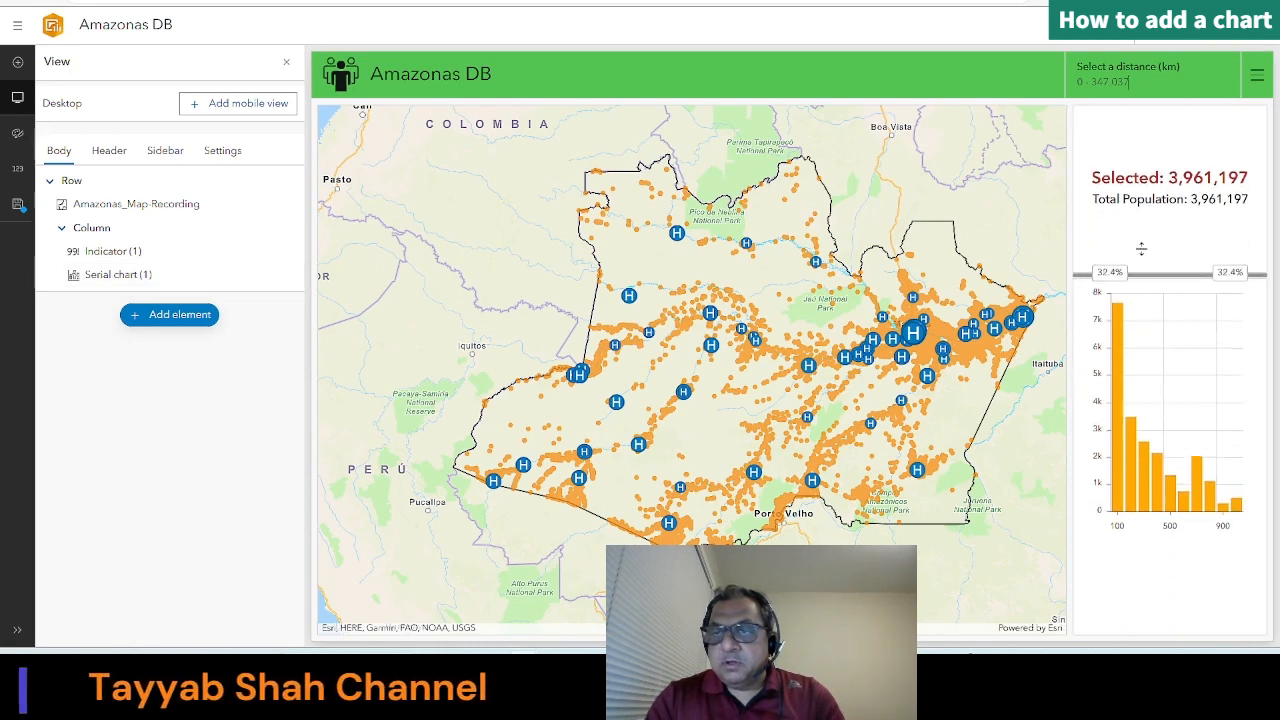
Step: Enlarge the serial chart by shortening the indicator above it and widening their shared column against the map
{"action": "left_click", "coordinate": [1054, 230]}
{"action": "left_click_drag", "start_coordinate": [1066, 430], "coordinate": [916, 480]}
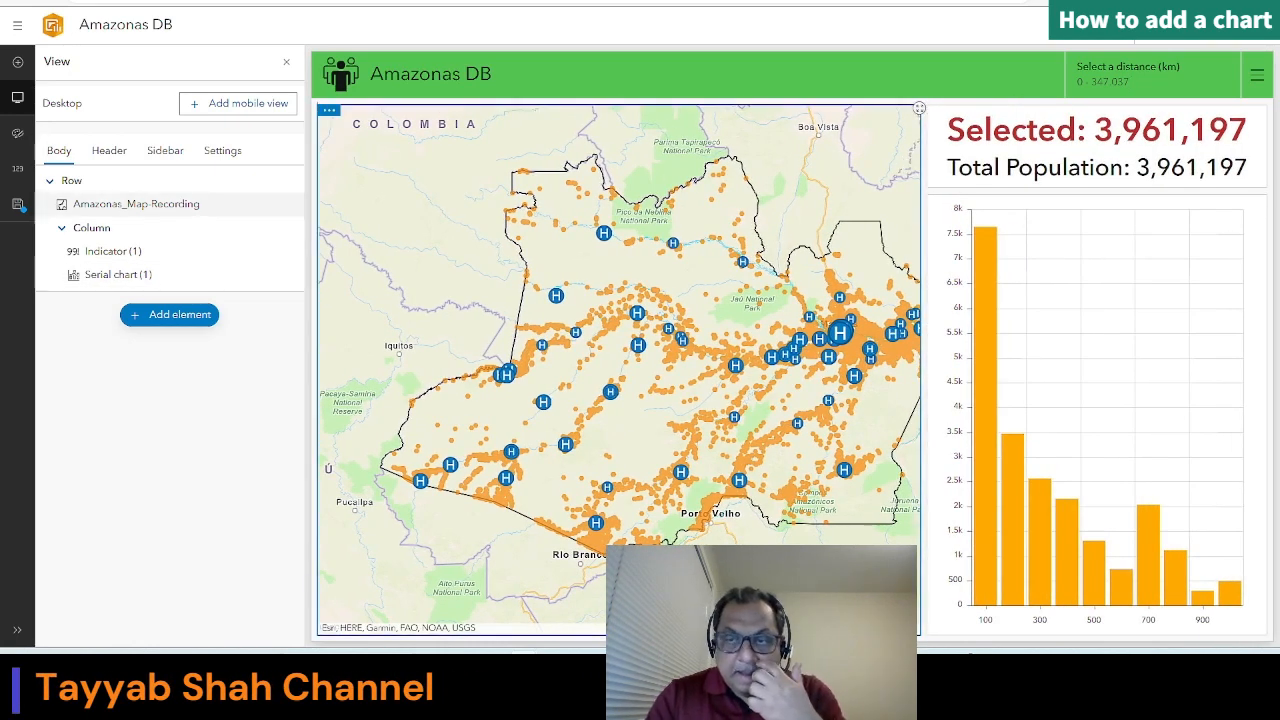
Step: Reopen the serial chart's configuration and split its bars by the Name1 field
{"action": "left_click", "coordinate": [944, 463]}
{"action": "mouse_move", "coordinate": [938, 208]}
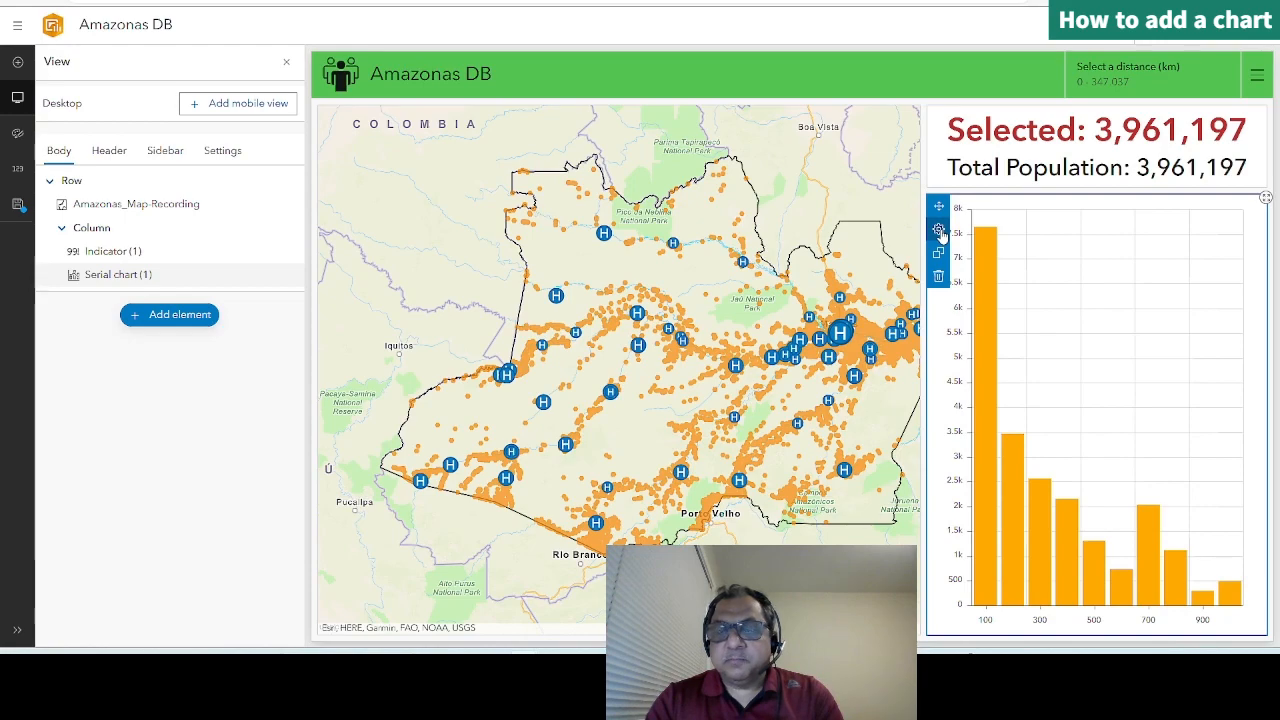
{"action": "left_click", "coordinate": [939, 231]}
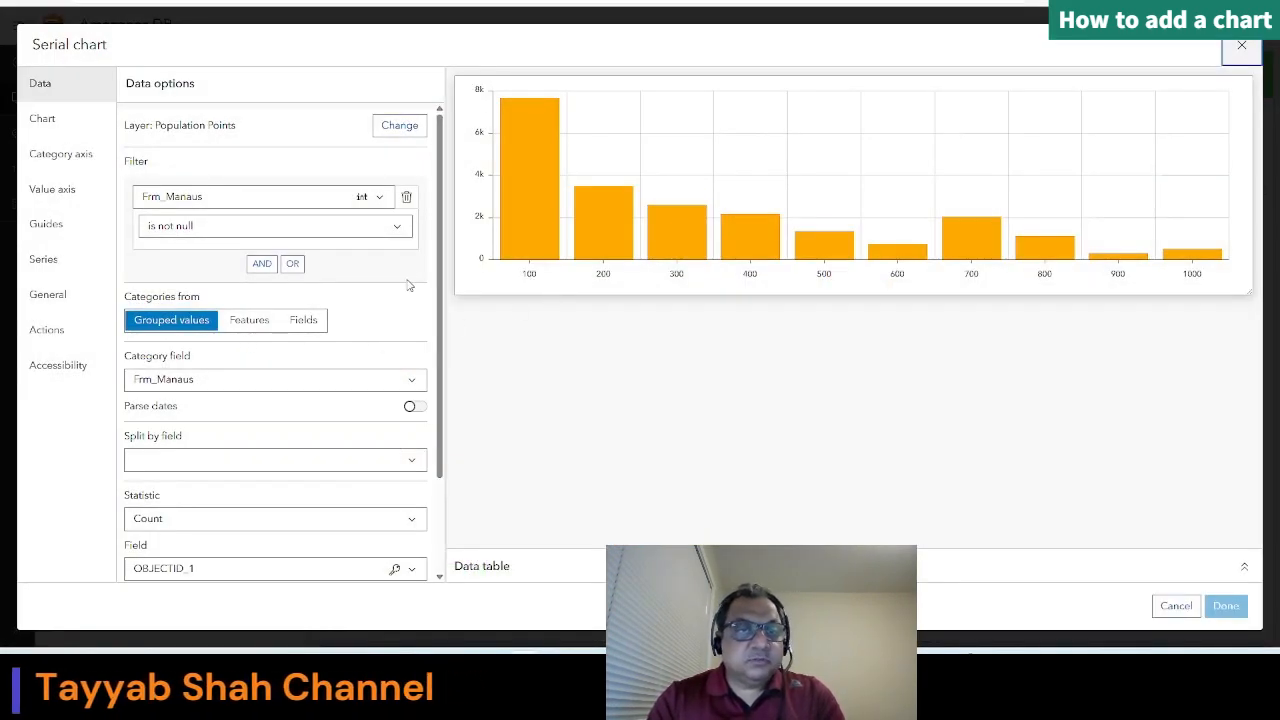
{"action": "scroll", "coordinate": [290, 460], "scroll_direction": "down", "scroll_amount": 1}
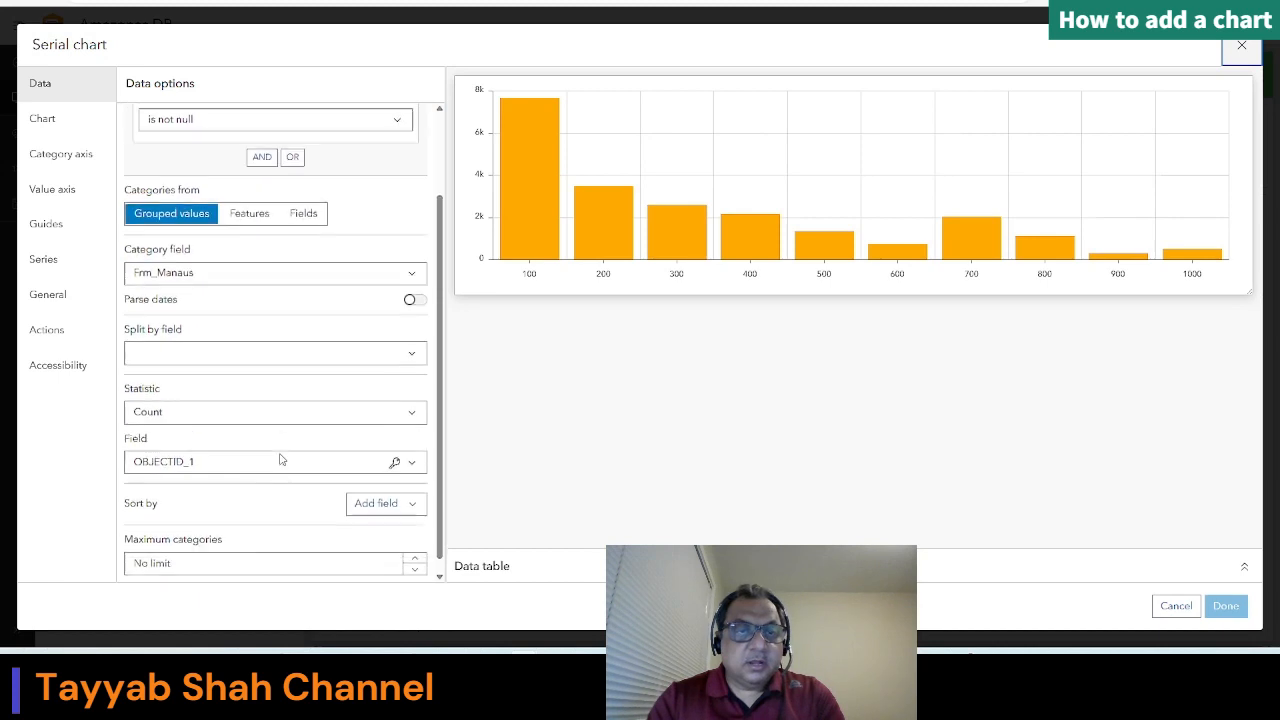
{"action": "left_click", "coordinate": [214, 345]}
{"action": "scroll", "coordinate": [220, 450], "scroll_direction": "down", "scroll_amount": 5}
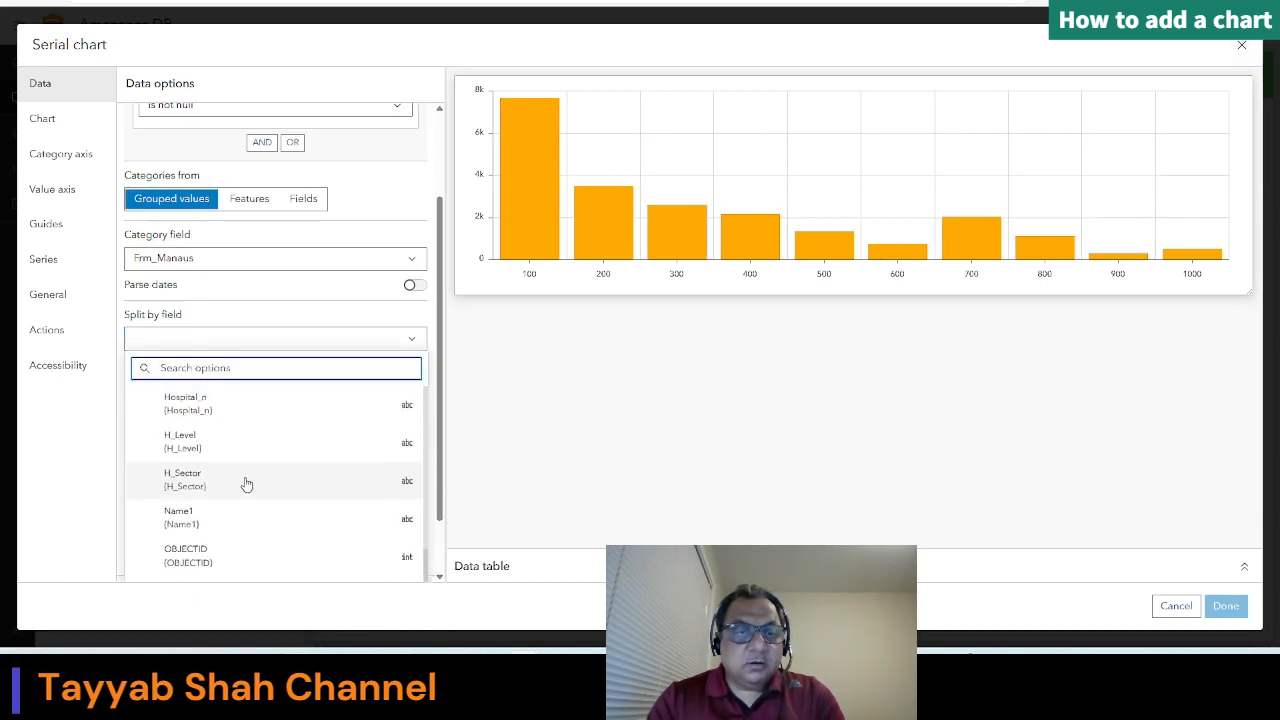
{"action": "scroll", "coordinate": [246, 483], "scroll_direction": "down", "scroll_amount": 1}
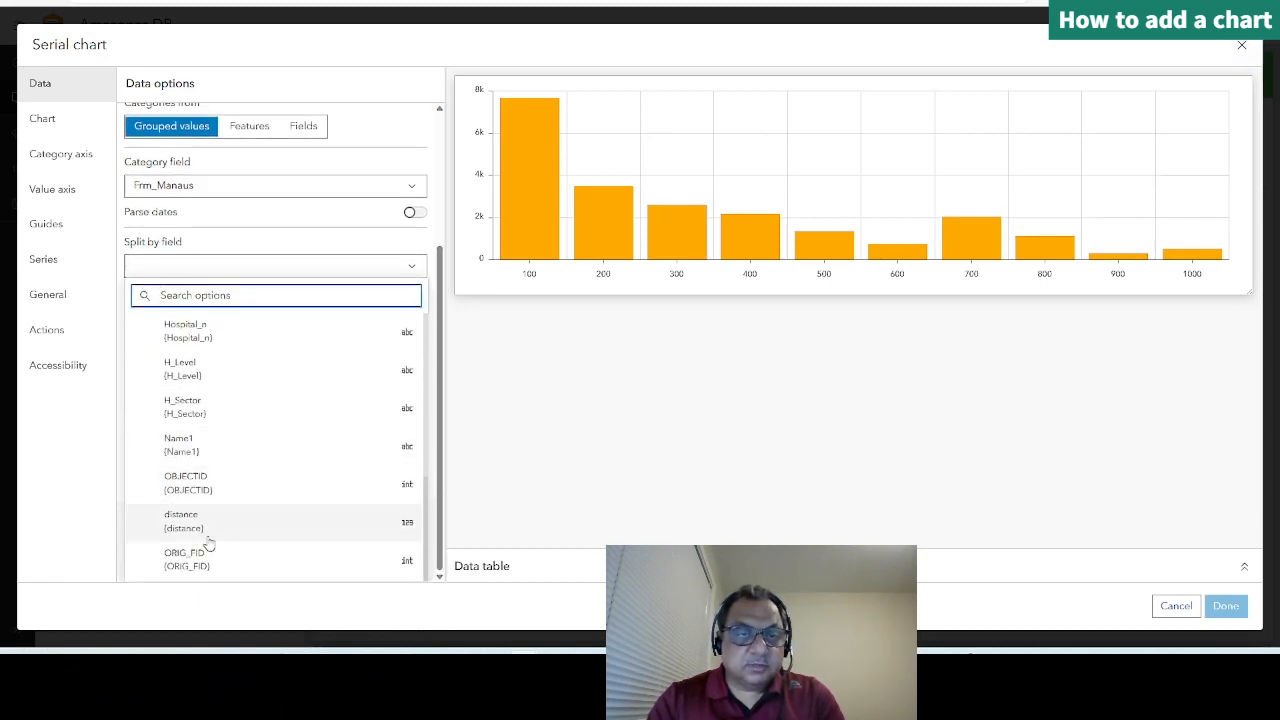
{"action": "left_click", "coordinate": [186, 447]}
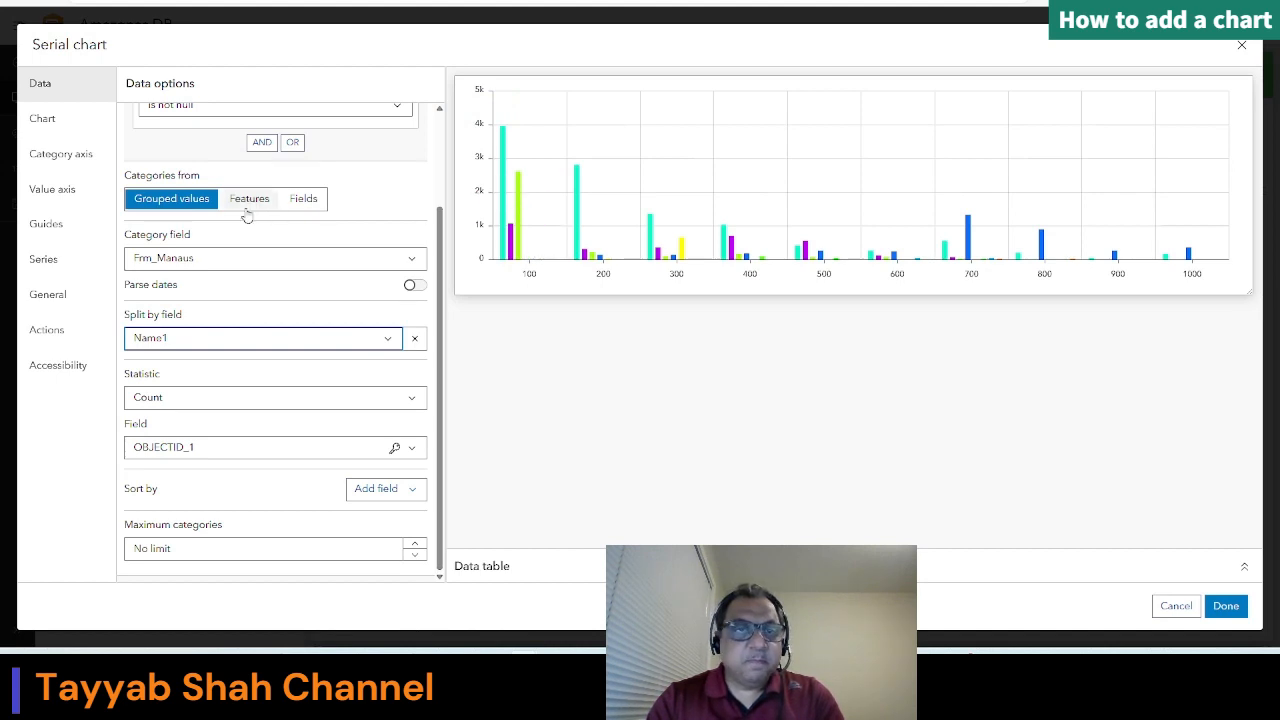
Step: Set the chart's statistic to Sum of the population field and apply the changes
{"action": "left_click", "coordinate": [186, 403]}
{"action": "scroll", "coordinate": [204, 540], "scroll_direction": "down", "scroll_amount": 1}
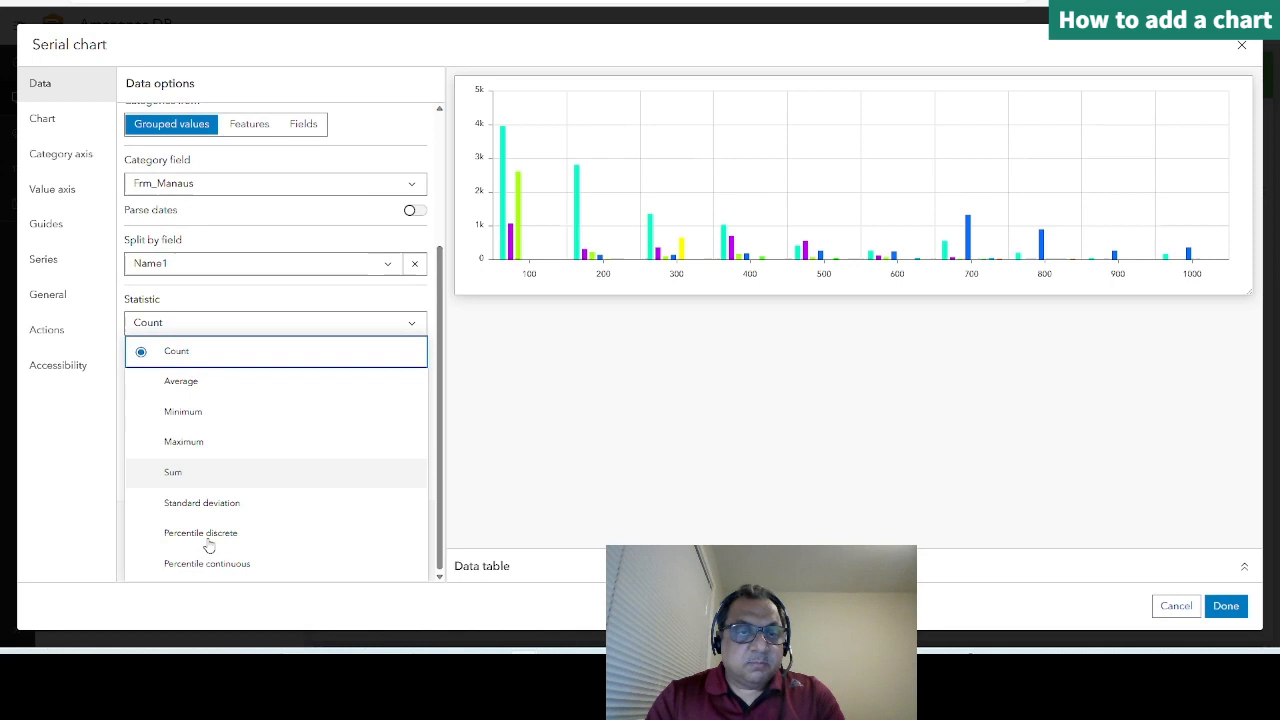
{"action": "left_click", "coordinate": [186, 478]}
{"action": "left_click", "coordinate": [178, 450]}
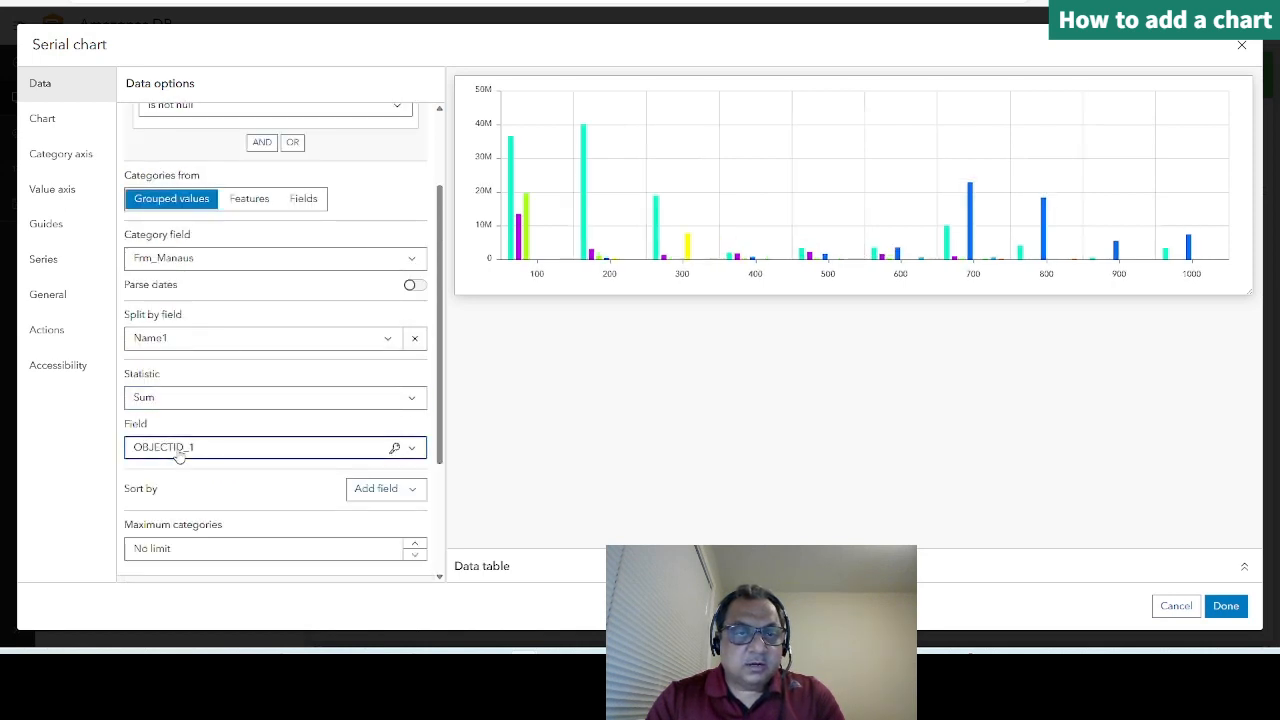
{"action": "scroll", "coordinate": [192, 524], "scroll_direction": "down", "scroll_amount": 2}
{"action": "scroll", "coordinate": [190, 524], "scroll_direction": "down", "scroll_amount": 2}
{"action": "scroll", "coordinate": [188, 518], "scroll_direction": "up", "scroll_amount": 1}
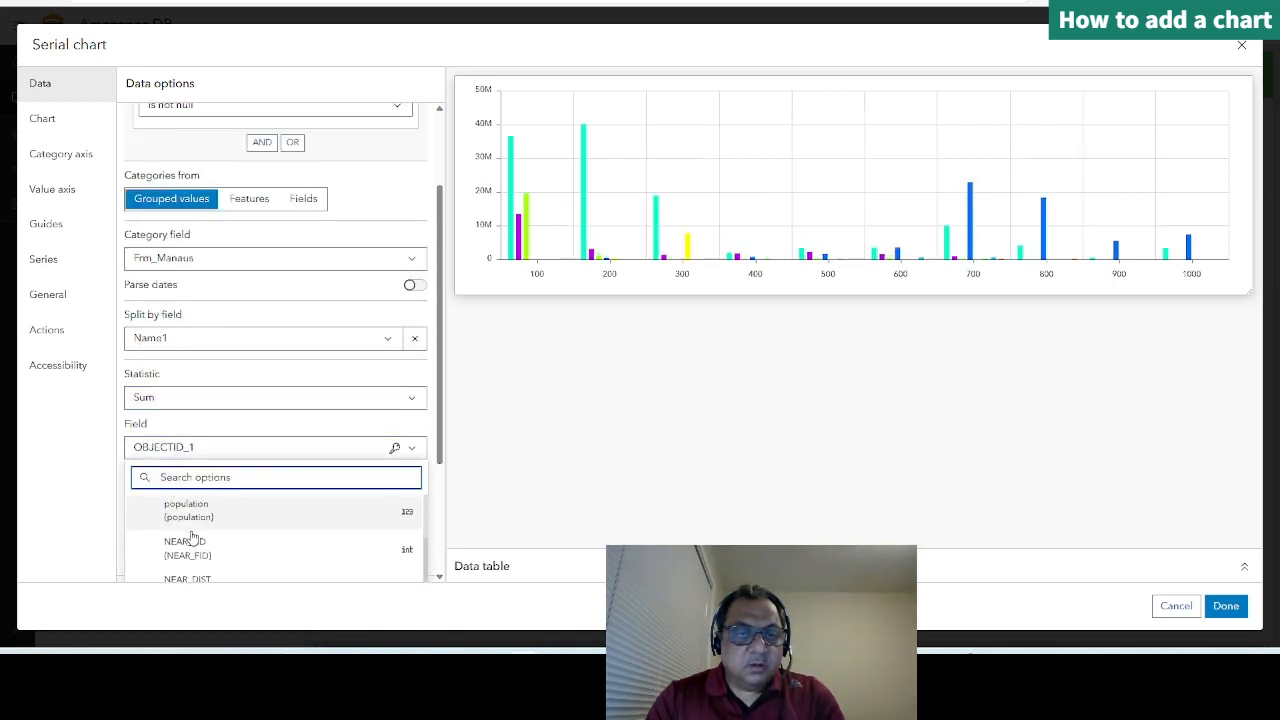
{"action": "scroll", "coordinate": [188, 517], "scroll_direction": "down", "scroll_amount": 2}
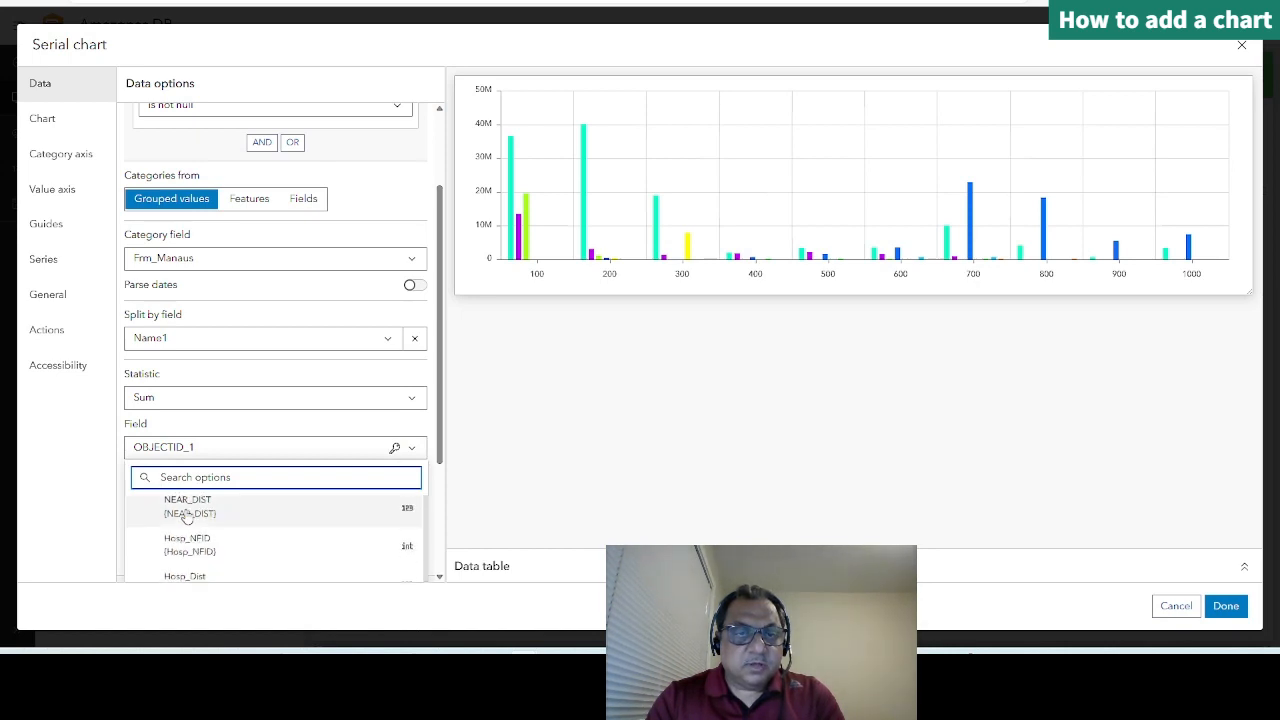
{"action": "scroll", "coordinate": [190, 515], "scroll_direction": "up", "scroll_amount": 2}
{"action": "scroll", "coordinate": [400, 423], "scroll_direction": "down", "scroll_amount": 3}
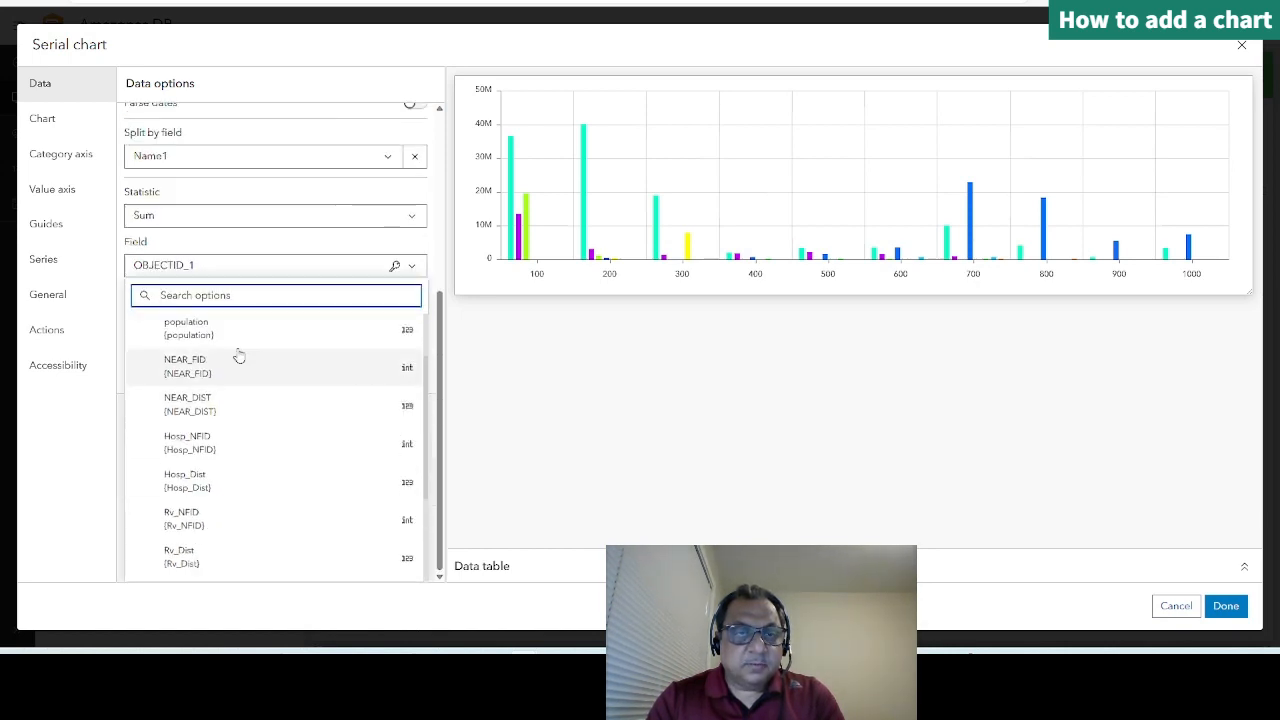
{"action": "left_click", "coordinate": [191, 334]}
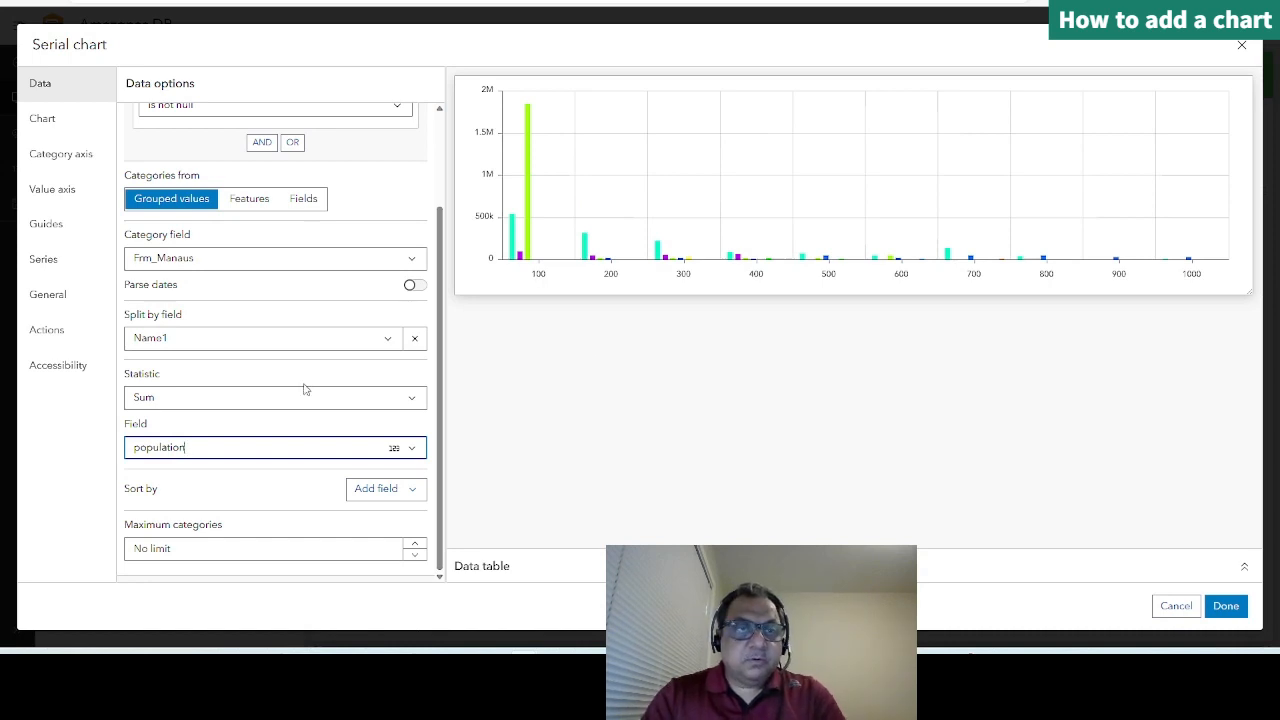
{"action": "left_click", "coordinate": [1226, 606]}
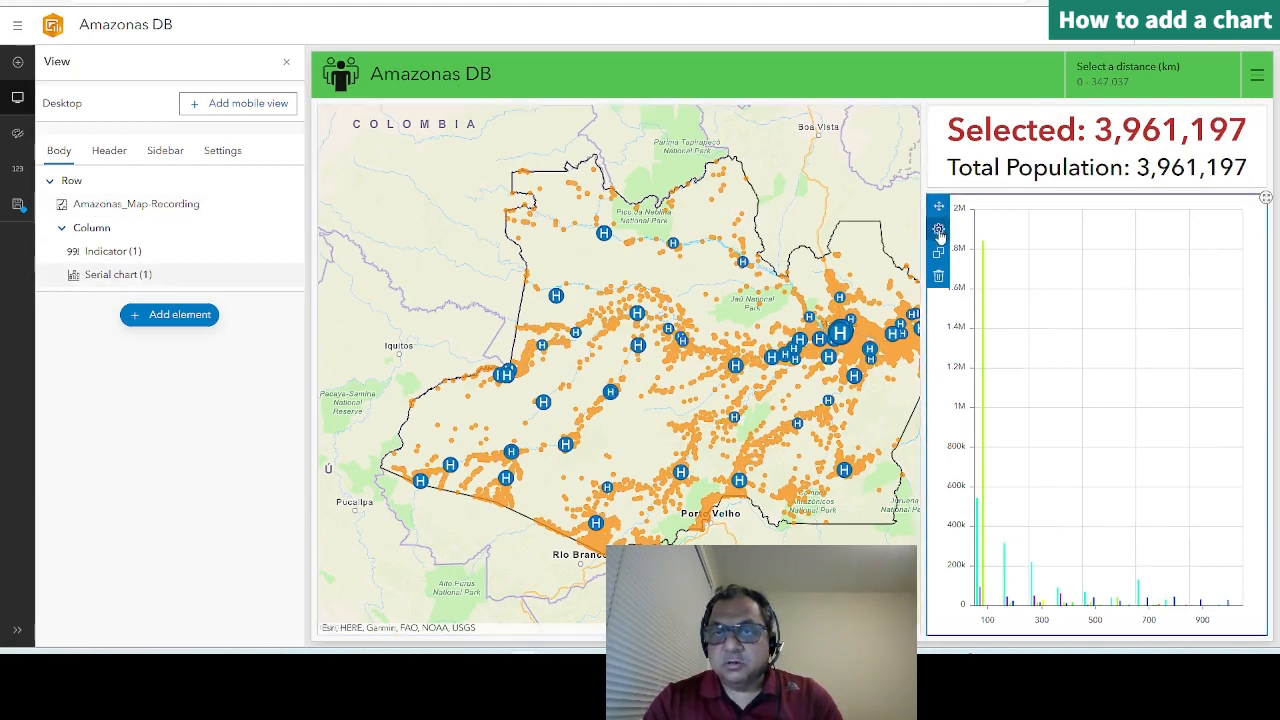
Step: Give the serial chart a horizontal orientation with the legend placed at the bottom, and apply the changes
{"action": "left_click", "coordinate": [938, 229]}
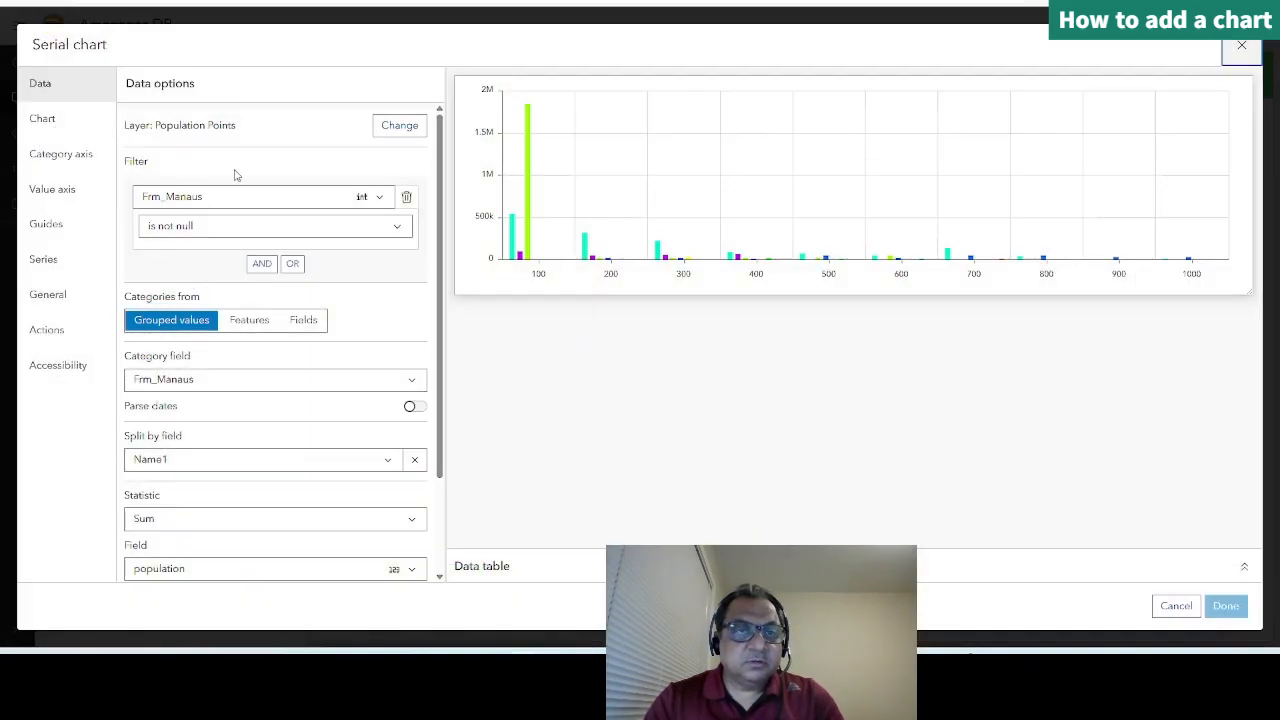
{"action": "left_click", "coordinate": [53, 128]}
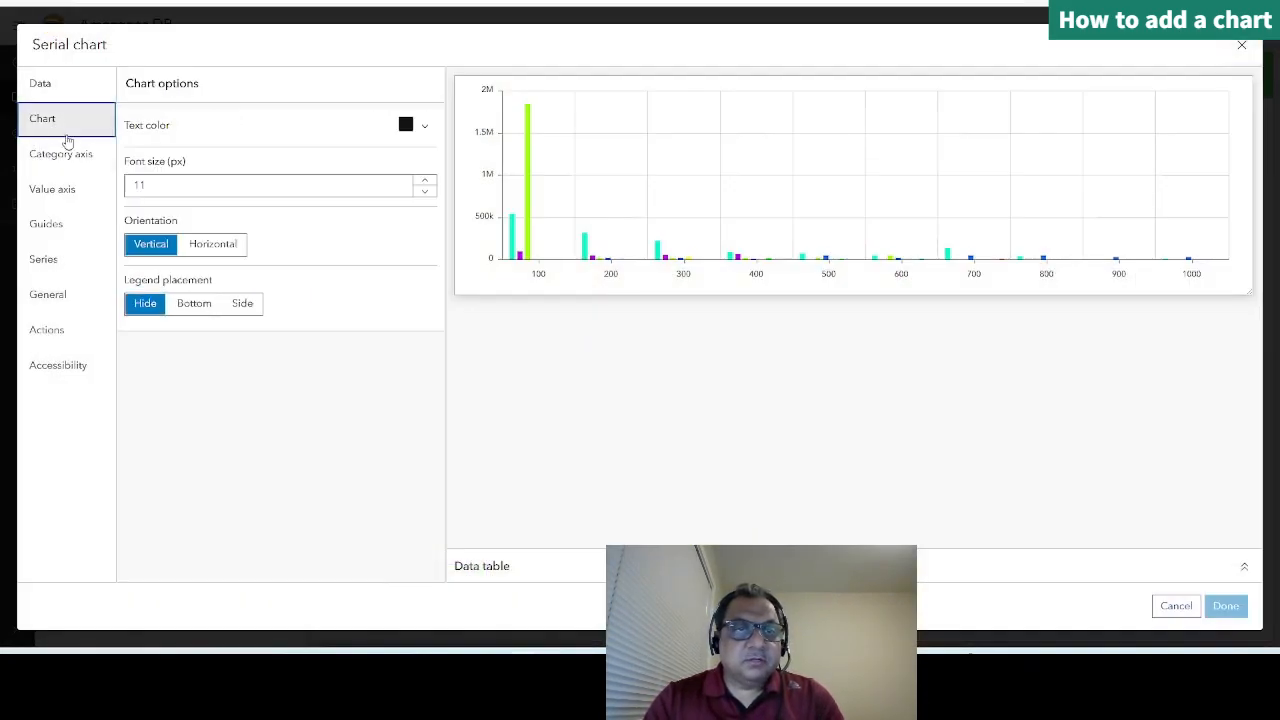
{"action": "left_click", "coordinate": [213, 247]}
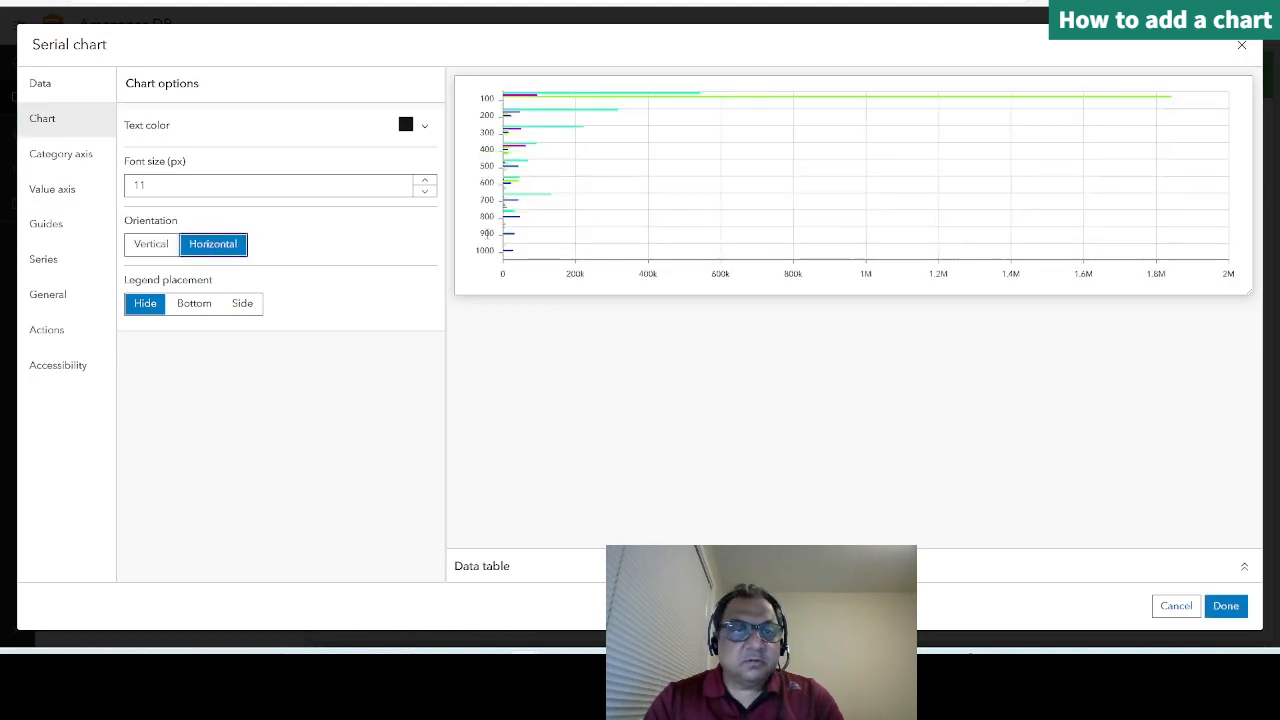
{"action": "left_click", "coordinate": [192, 305]}
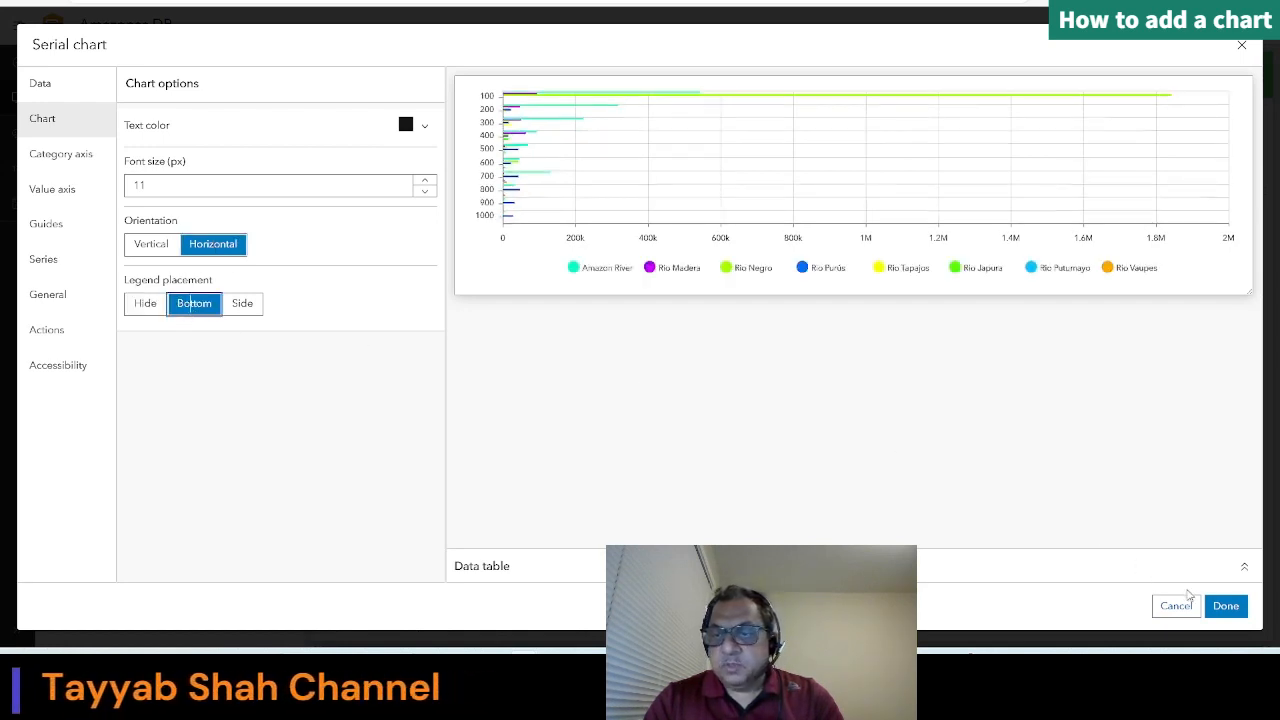
{"action": "left_click", "coordinate": [1224, 606]}
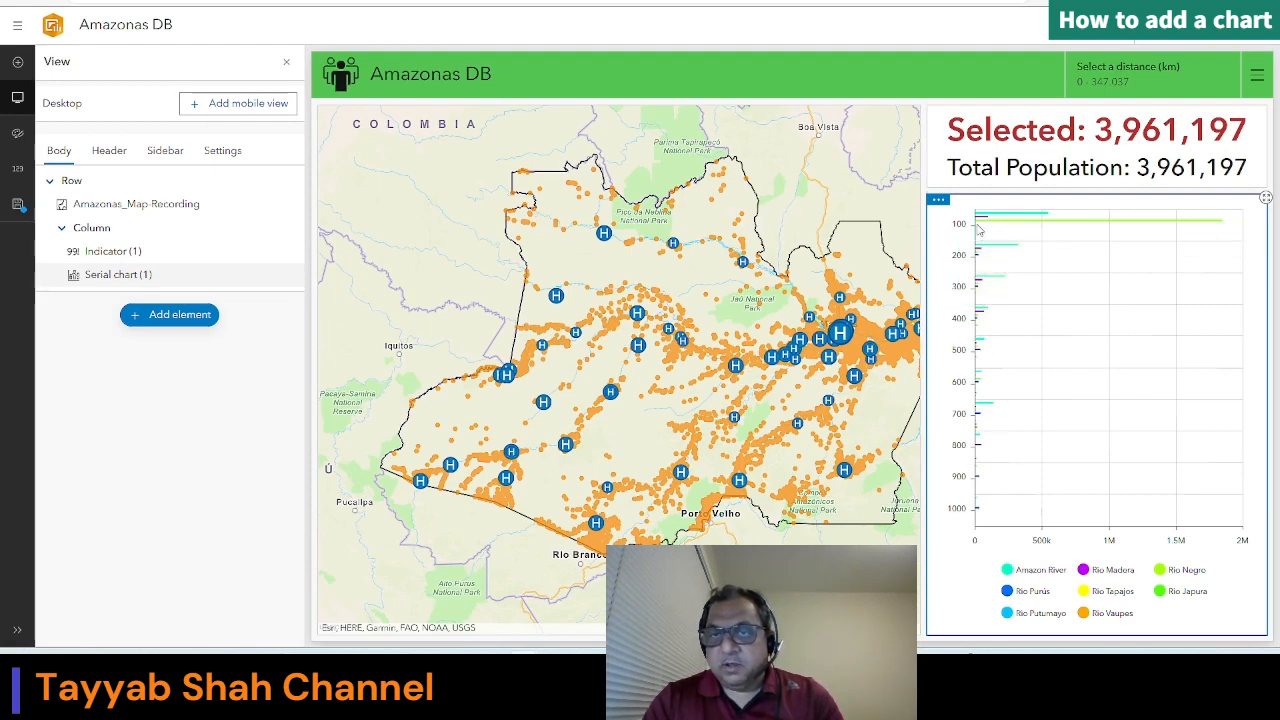
Step: Set the serial chart's series stacking to Stacked and apply the changes
{"action": "mouse_move", "coordinate": [938, 200]}
{"action": "left_click", "coordinate": [938, 230]}
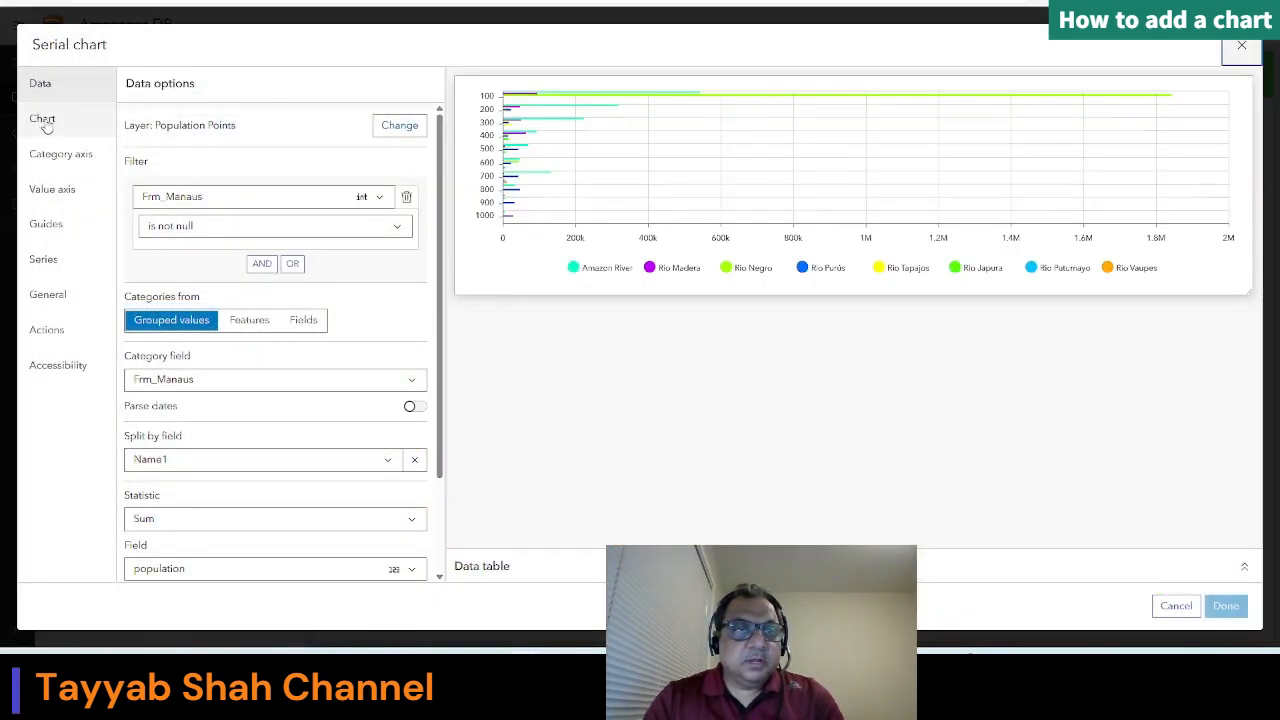
{"action": "left_click", "coordinate": [43, 120]}
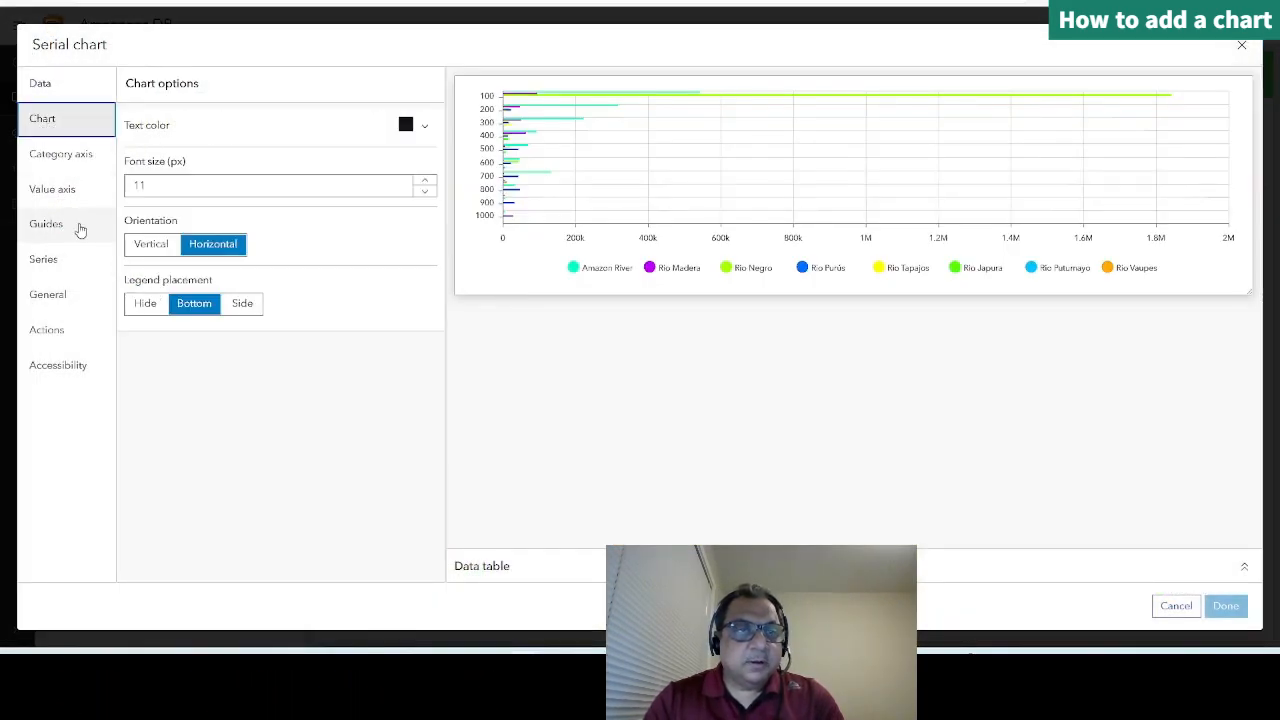
{"action": "left_click", "coordinate": [50, 260]}
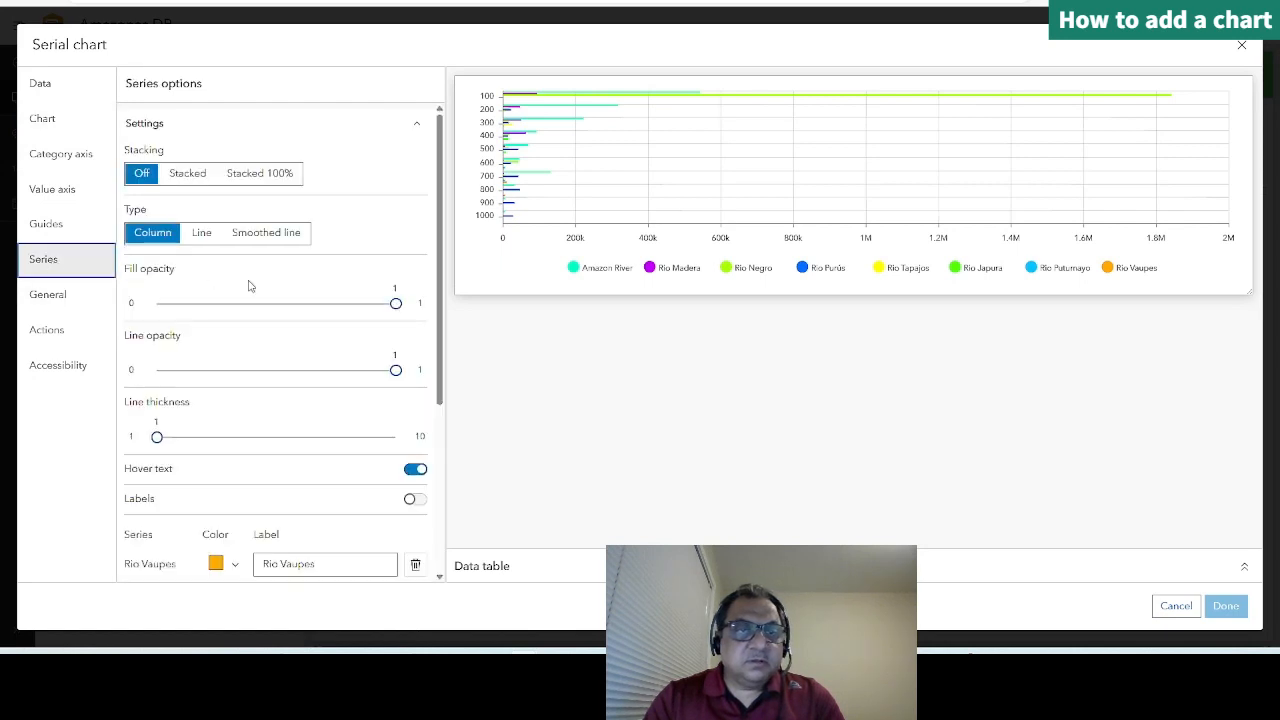
{"action": "left_click", "coordinate": [187, 175]}
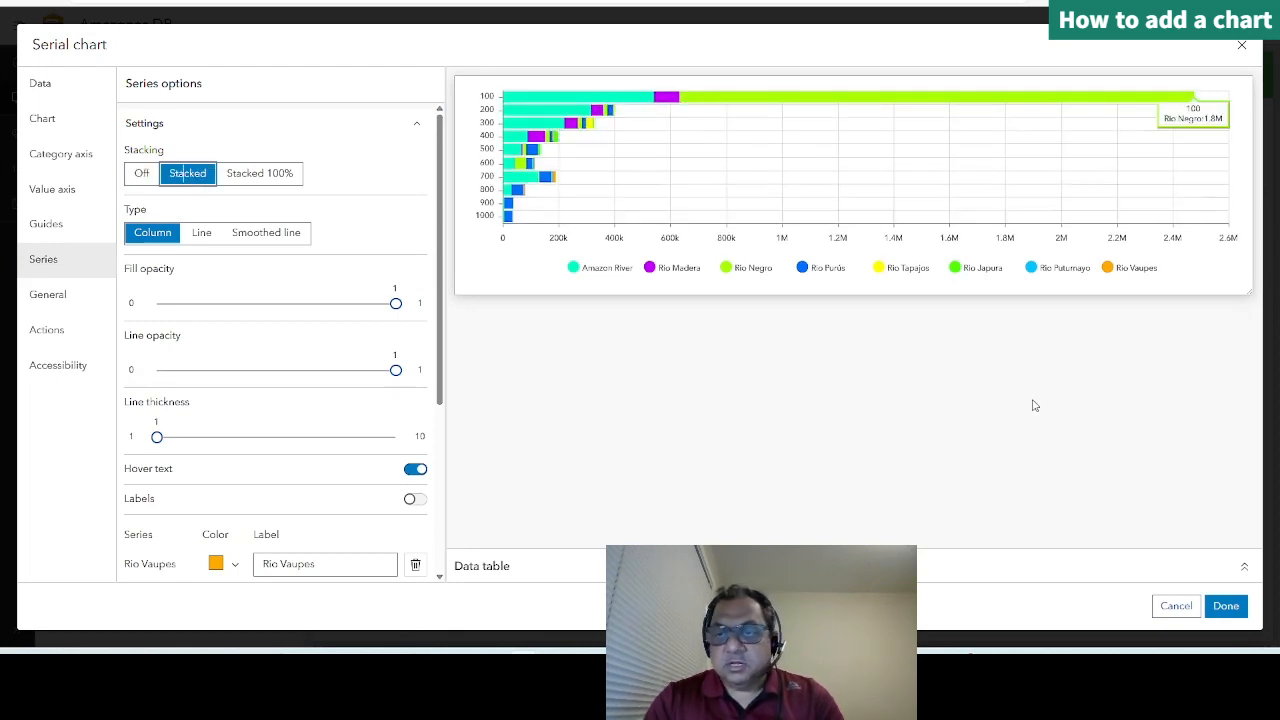
{"action": "left_click", "coordinate": [1225, 606]}
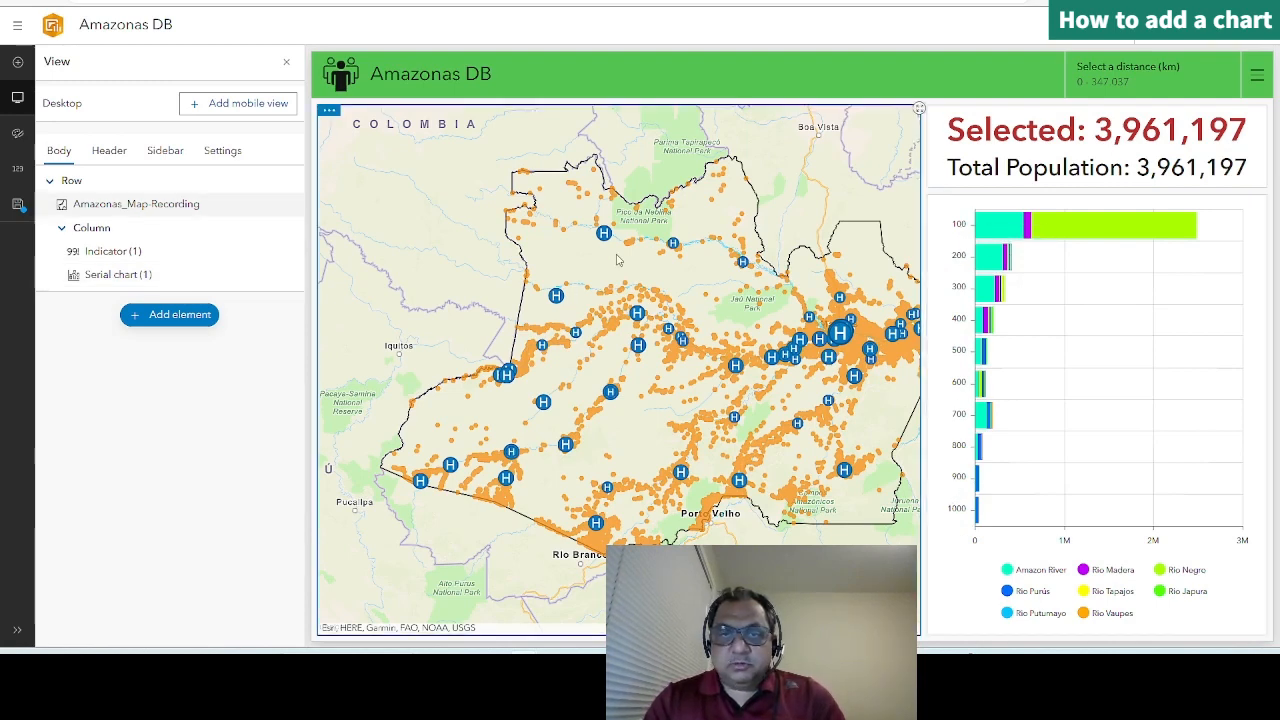
Step: Examine the population points around Manaus and along the rivers on the map, comparing them with the stacked bars of the chart
{"action": "scroll", "coordinate": [848, 328], "scroll_direction": "up", "scroll_amount": 5}
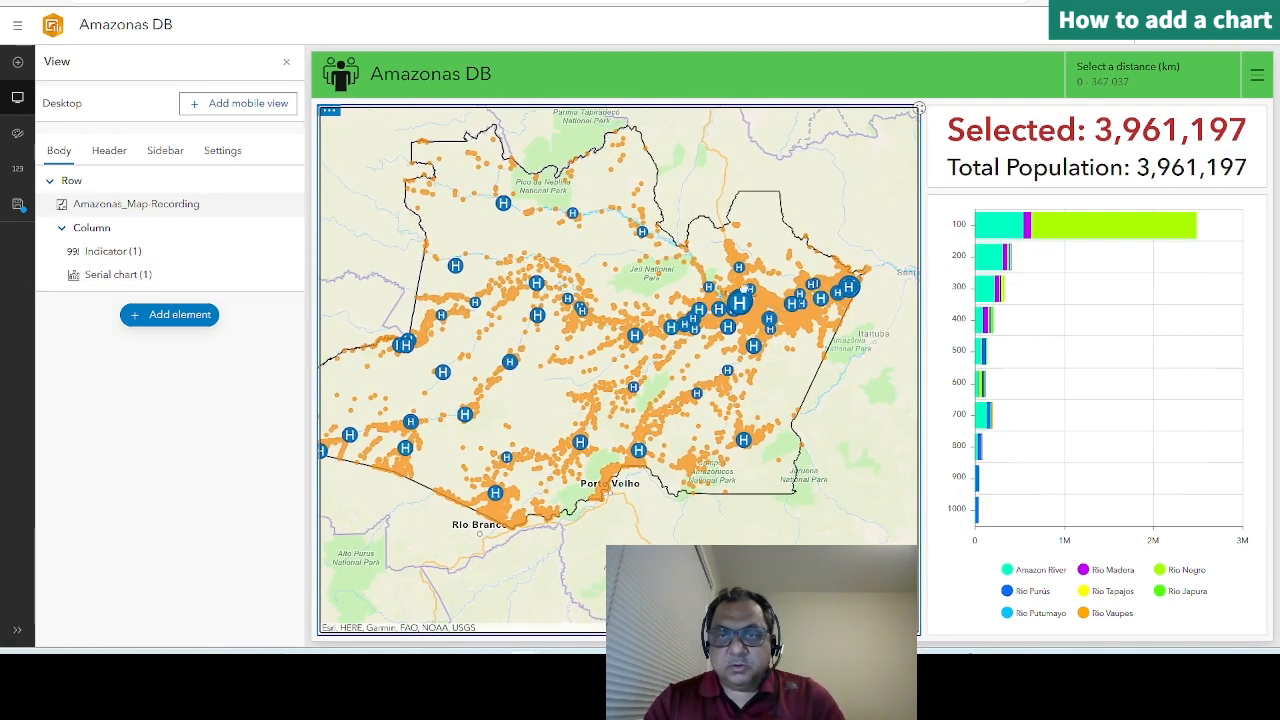
{"action": "scroll", "coordinate": [745, 248], "scroll_direction": "up", "scroll_amount": 3}
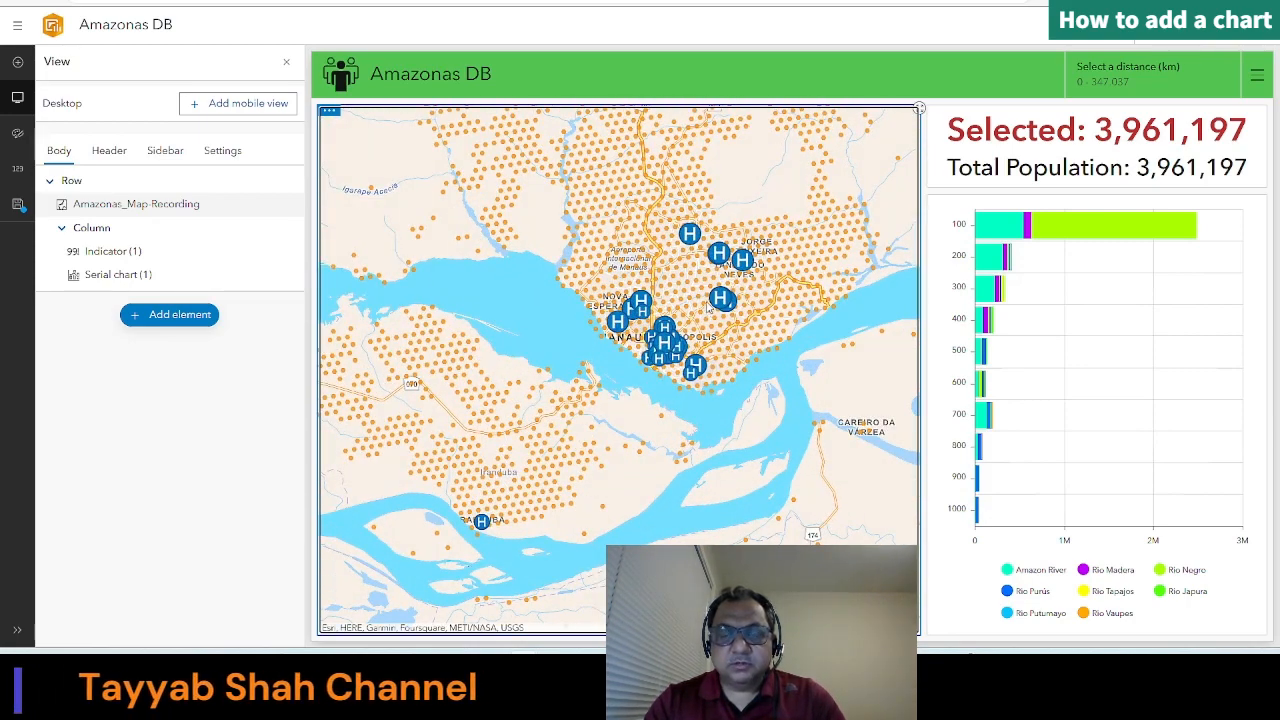
{"action": "scroll", "coordinate": [703, 297], "scroll_direction": "down", "scroll_amount": 5}
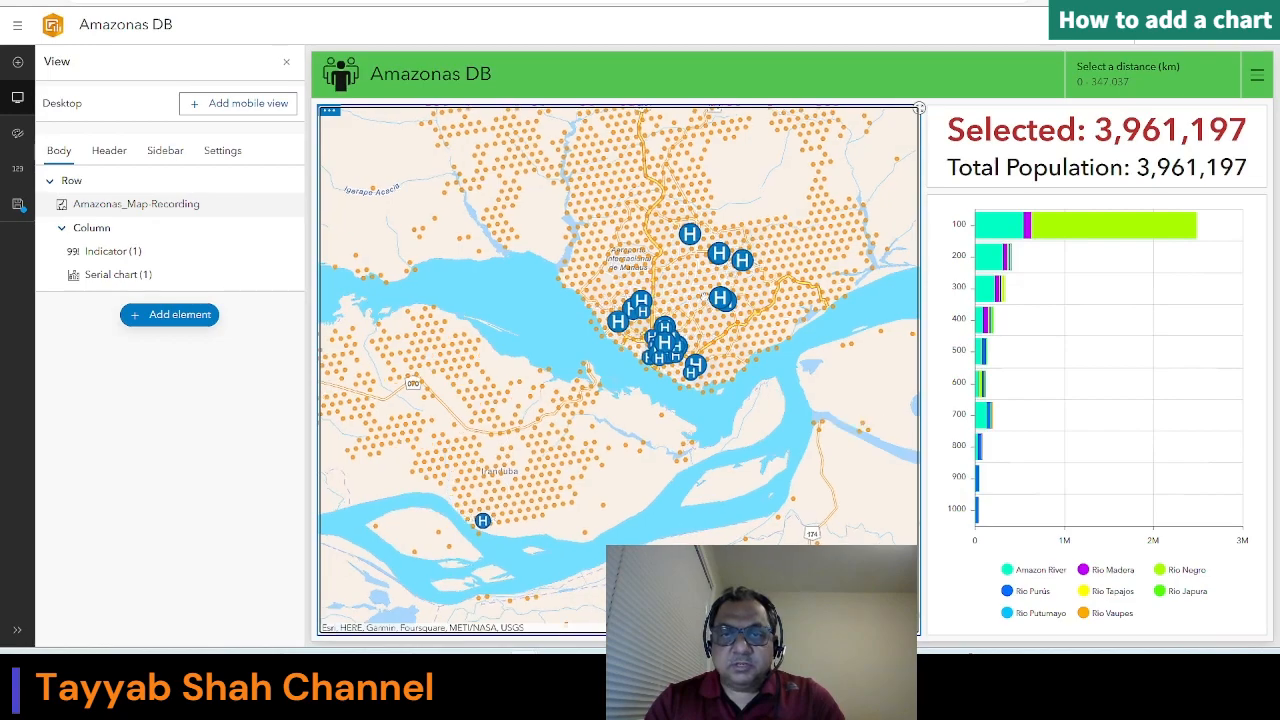
{"action": "scroll", "coordinate": [703, 297], "scroll_direction": "down", "scroll_amount": 2}
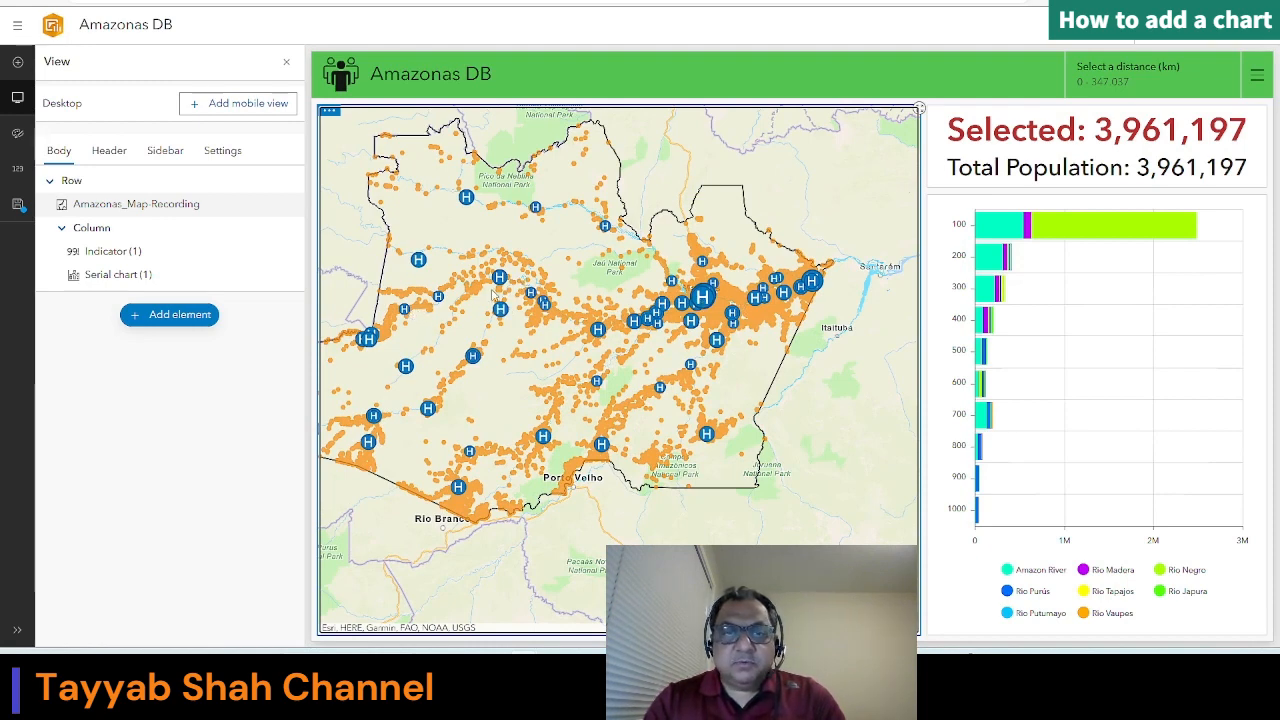
{"action": "scroll", "coordinate": [495, 295], "scroll_direction": "up", "scroll_amount": 5}
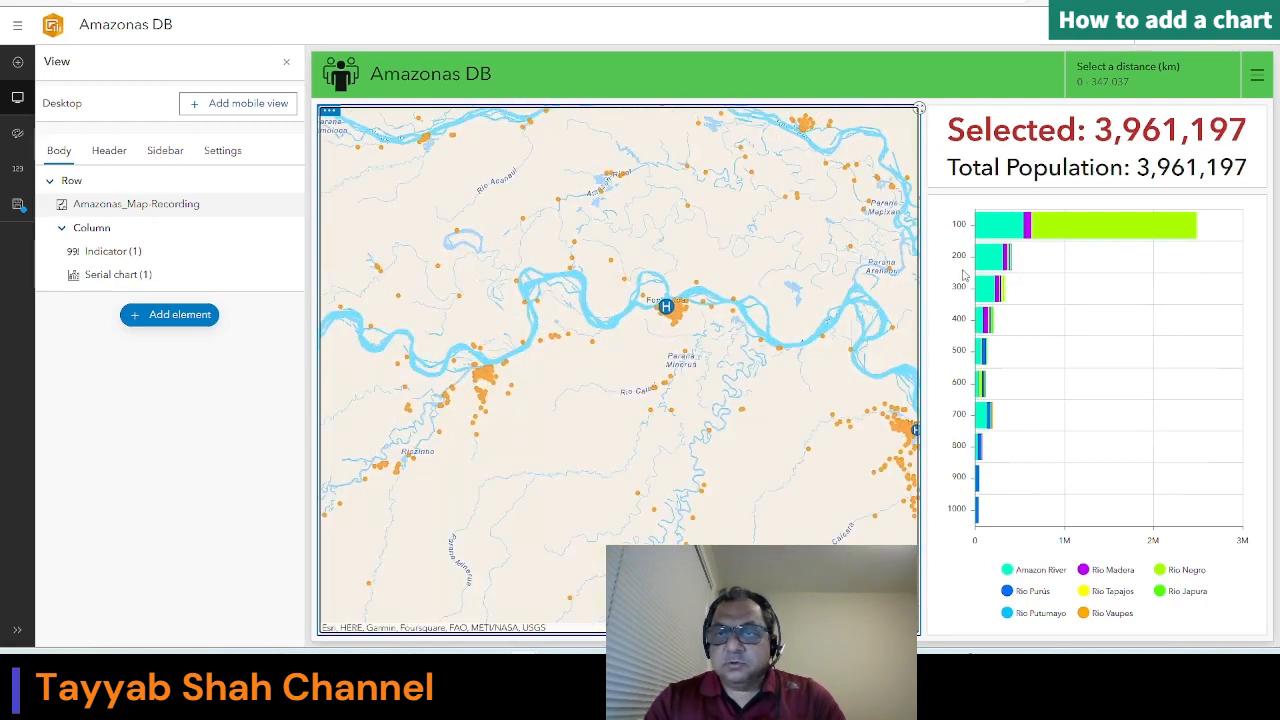
{"action": "left_click", "coordinate": [952, 402]}
{"action": "left_click", "coordinate": [663, 302]}
{"action": "scroll", "coordinate": [680, 312], "scroll_direction": "down", "scroll_amount": 5}
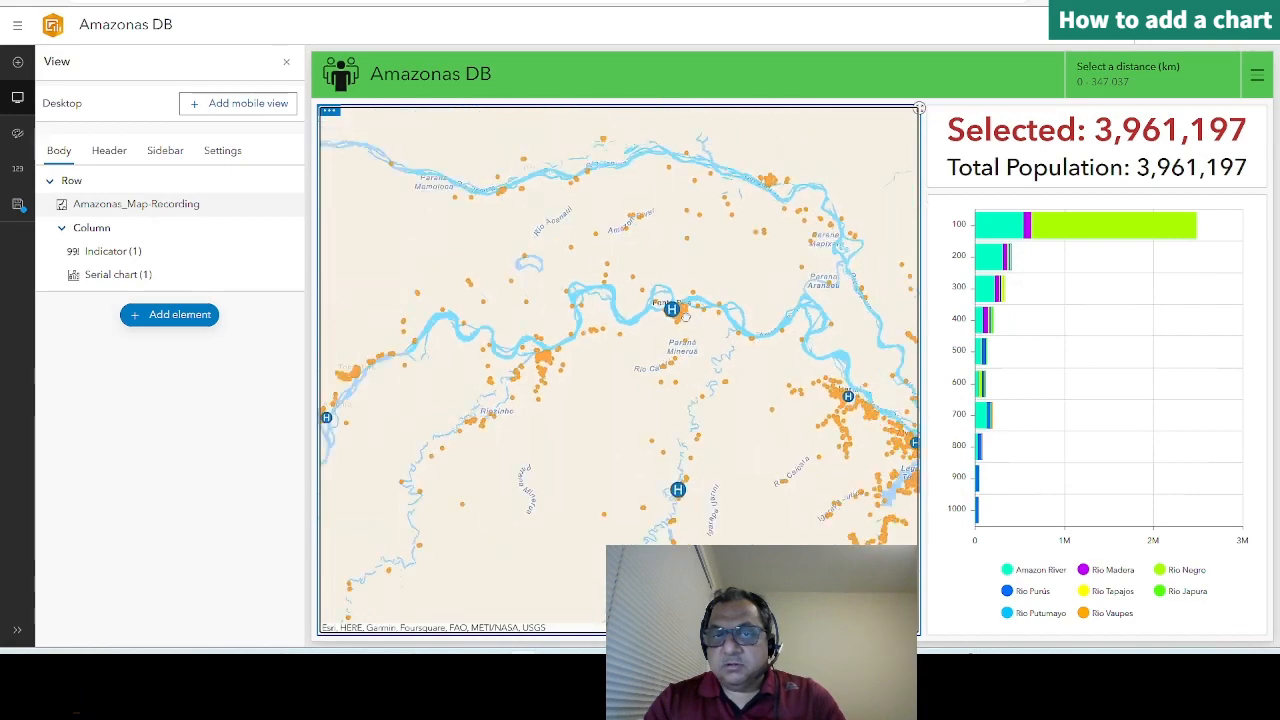
{"action": "scroll", "coordinate": [683, 314], "scroll_direction": "down", "scroll_amount": 2}
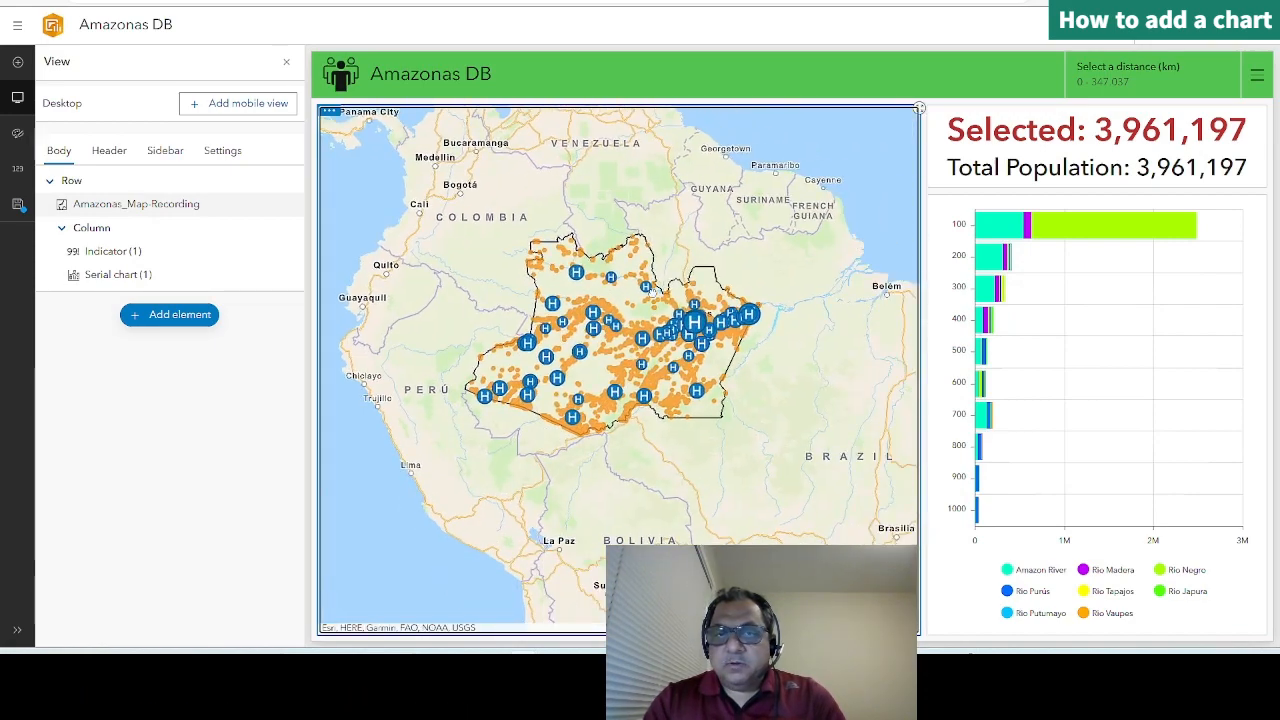
{"action": "left_click", "coordinate": [1066, 274]}
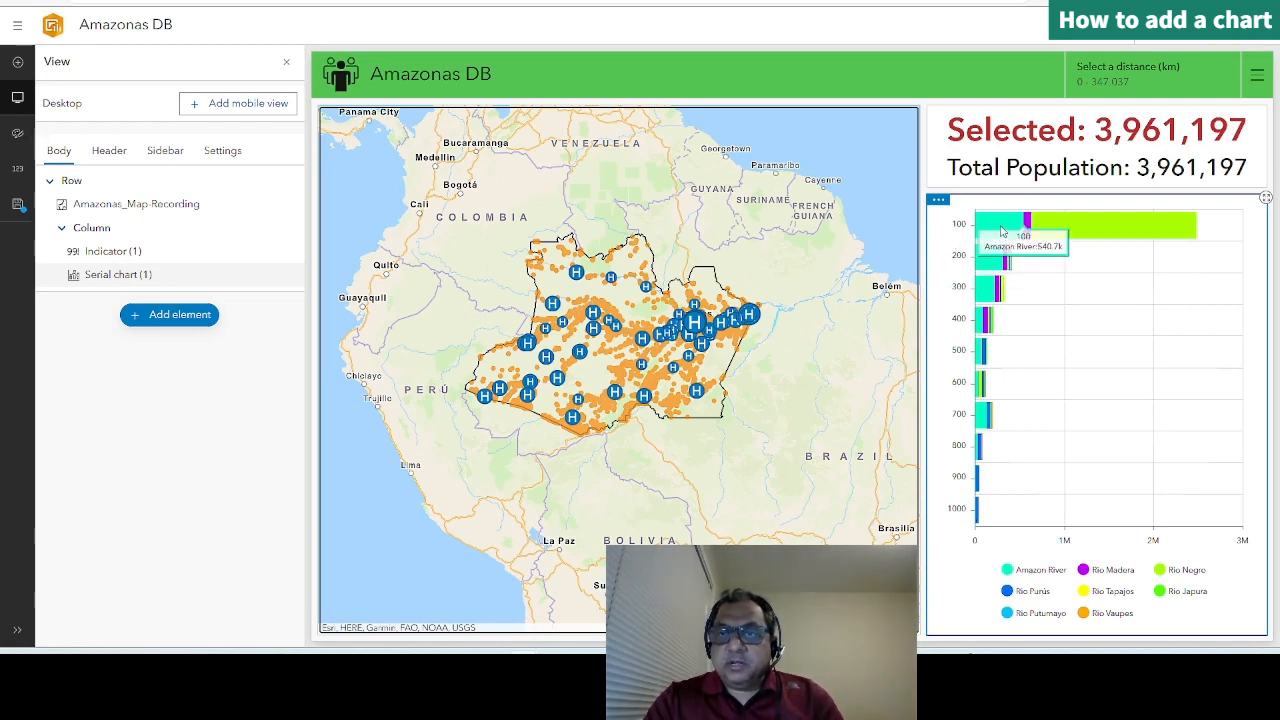
{"action": "left_click", "coordinate": [672, 272]}
Step: Configure the serial chart's filter action to target the map's Population Points layer when the selection changes
{"action": "left_click", "coordinate": [934, 220]}
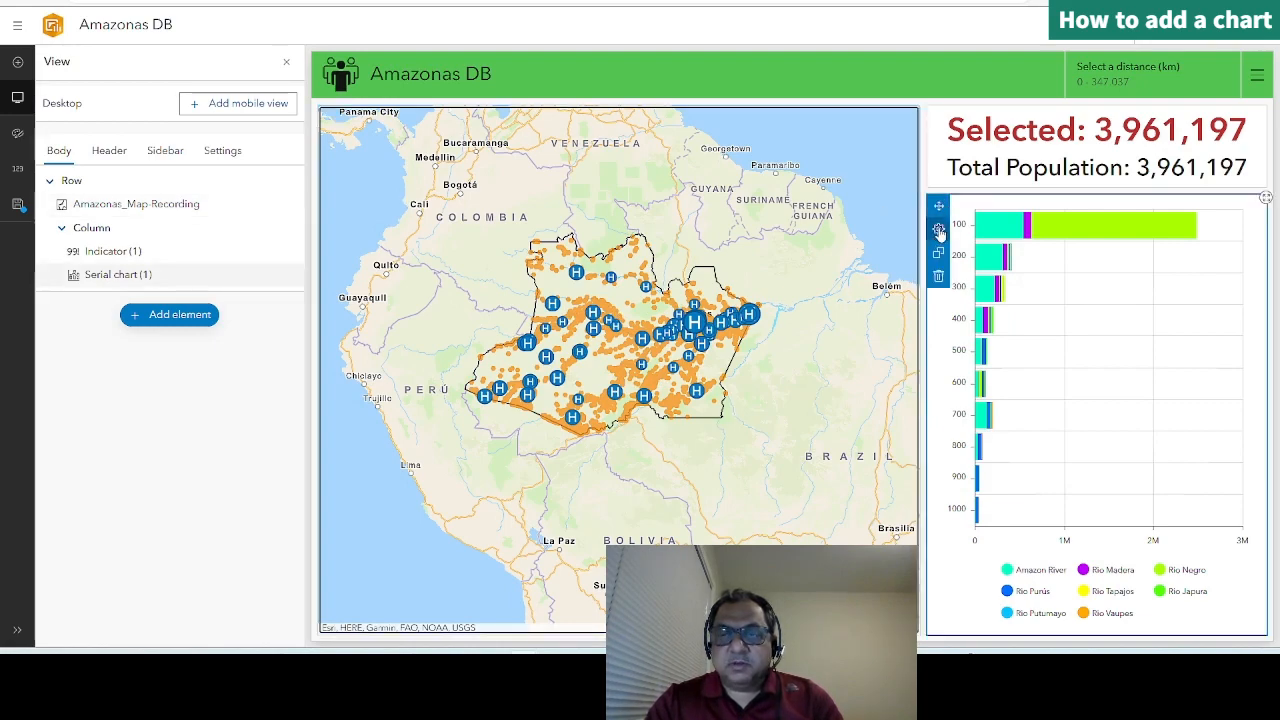
{"action": "left_click", "coordinate": [938, 229]}
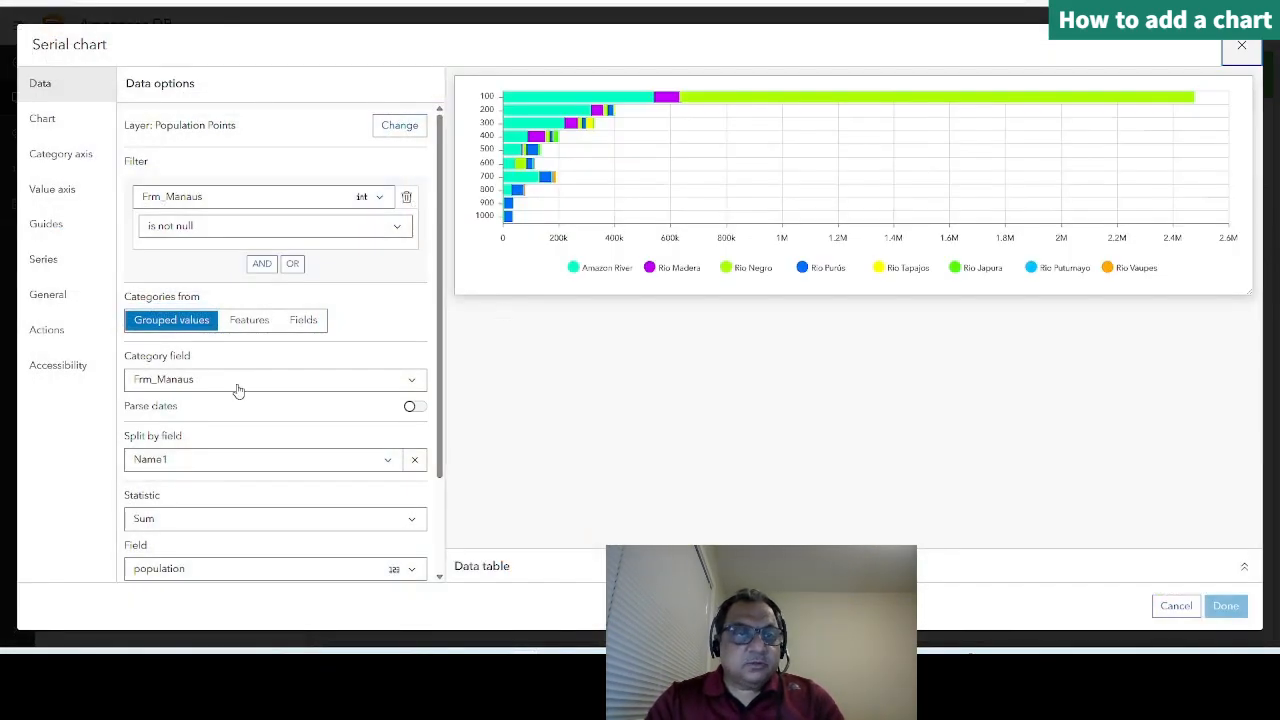
{"action": "left_click", "coordinate": [49, 333]}
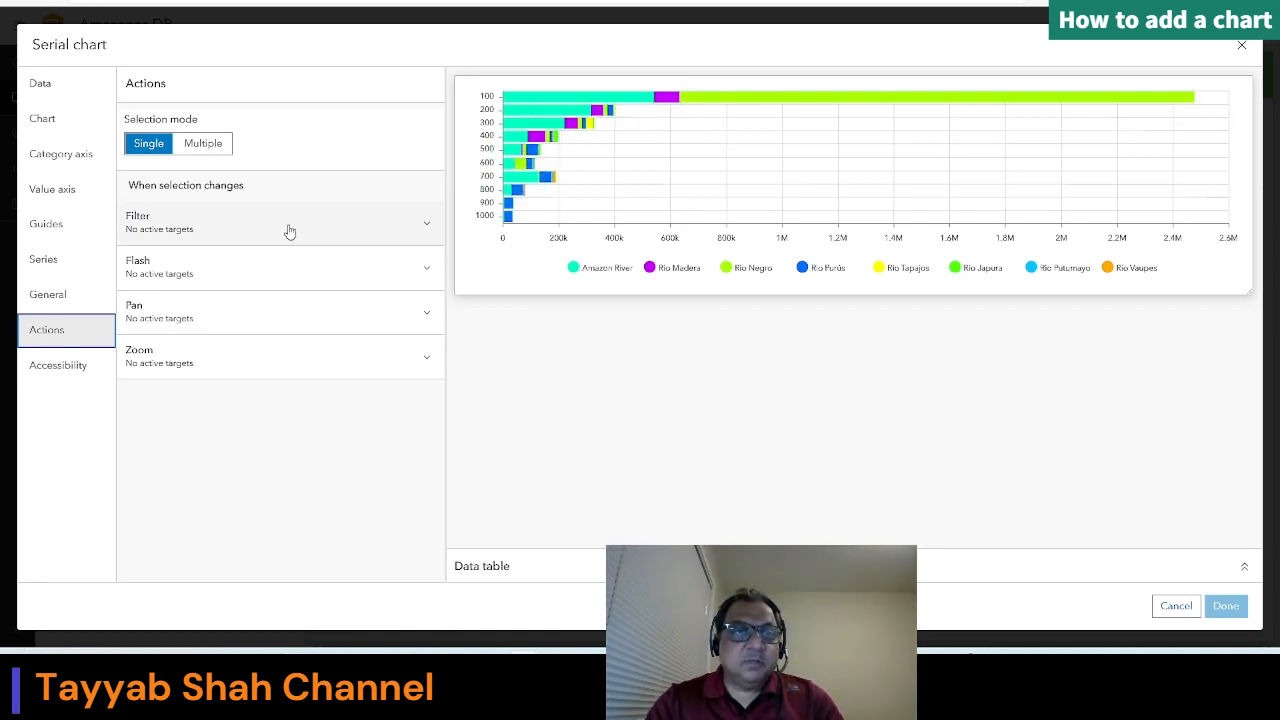
{"action": "left_click", "coordinate": [177, 229]}
{"action": "scroll", "coordinate": [297, 376], "scroll_direction": "down", "scroll_amount": 3}
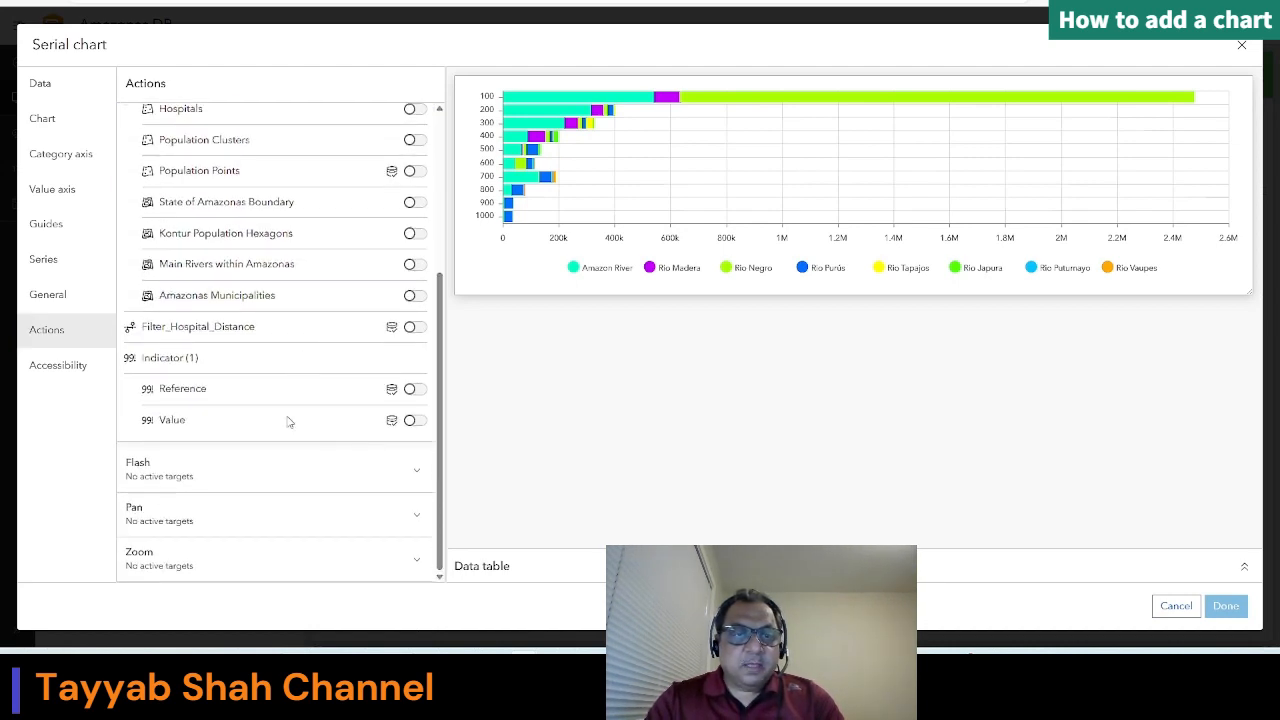
{"action": "scroll", "coordinate": [376, 319], "scroll_direction": "up", "scroll_amount": 1}
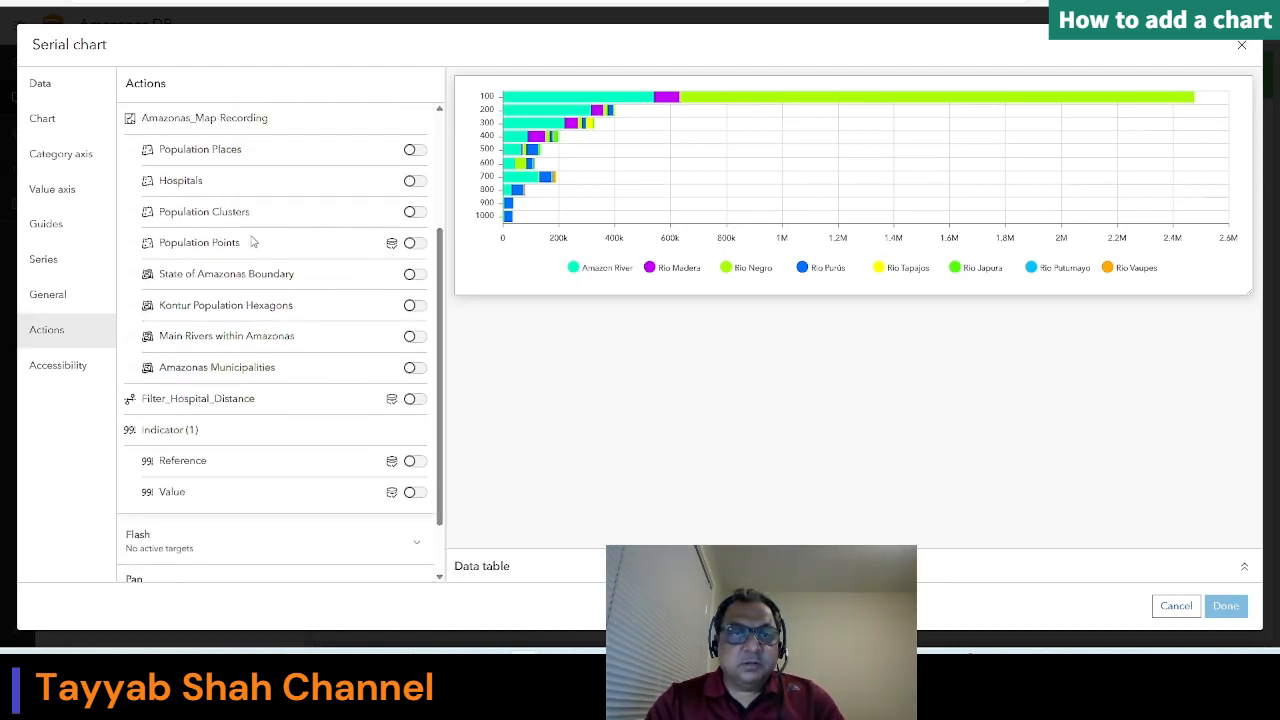
{"action": "left_click", "coordinate": [412, 244]}
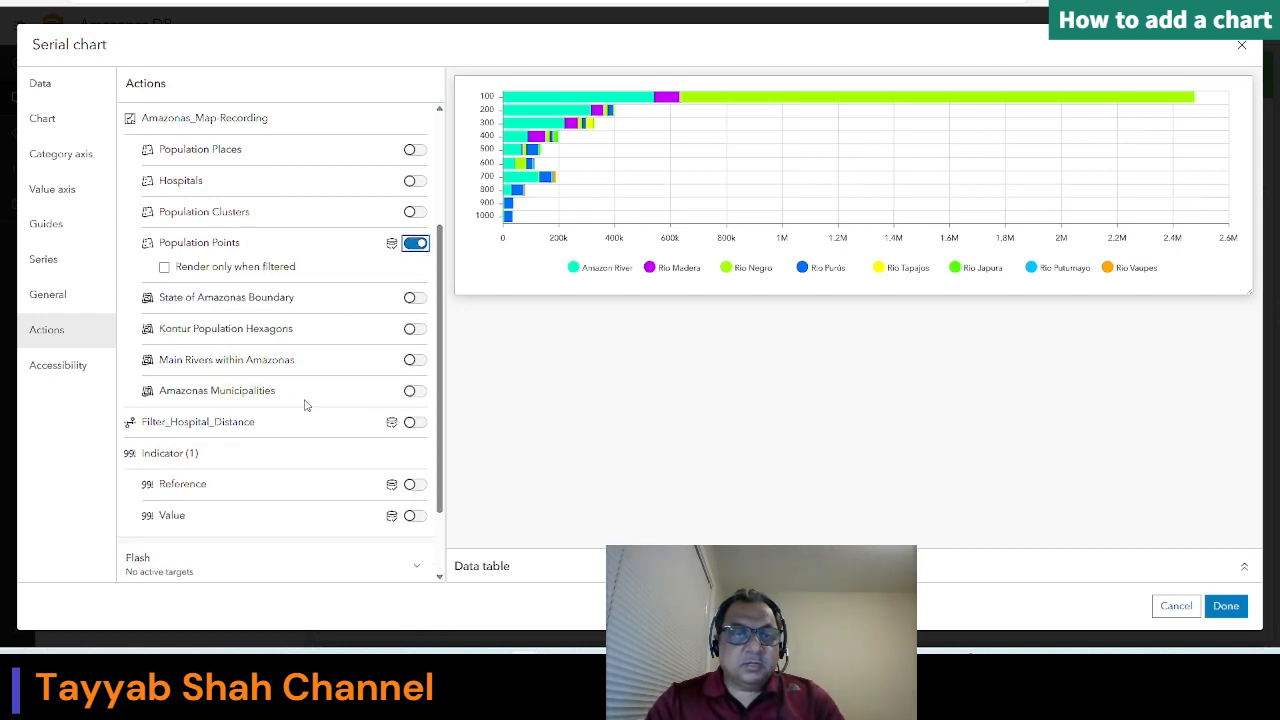
Step: Add the value of Indicator (1) as another filter target, apply the changes and save the dashboard
{"action": "scroll", "coordinate": [275, 415], "scroll_direction": "down", "scroll_amount": 1}
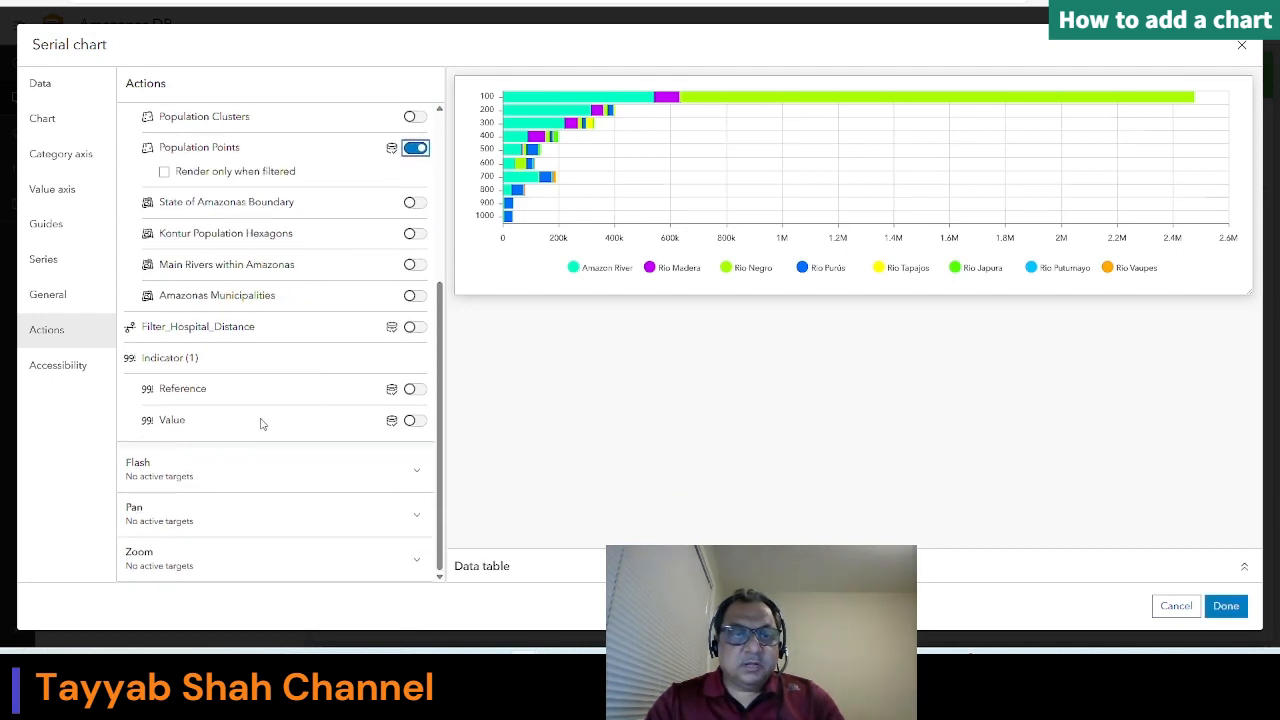
{"action": "left_click", "coordinate": [423, 425]}
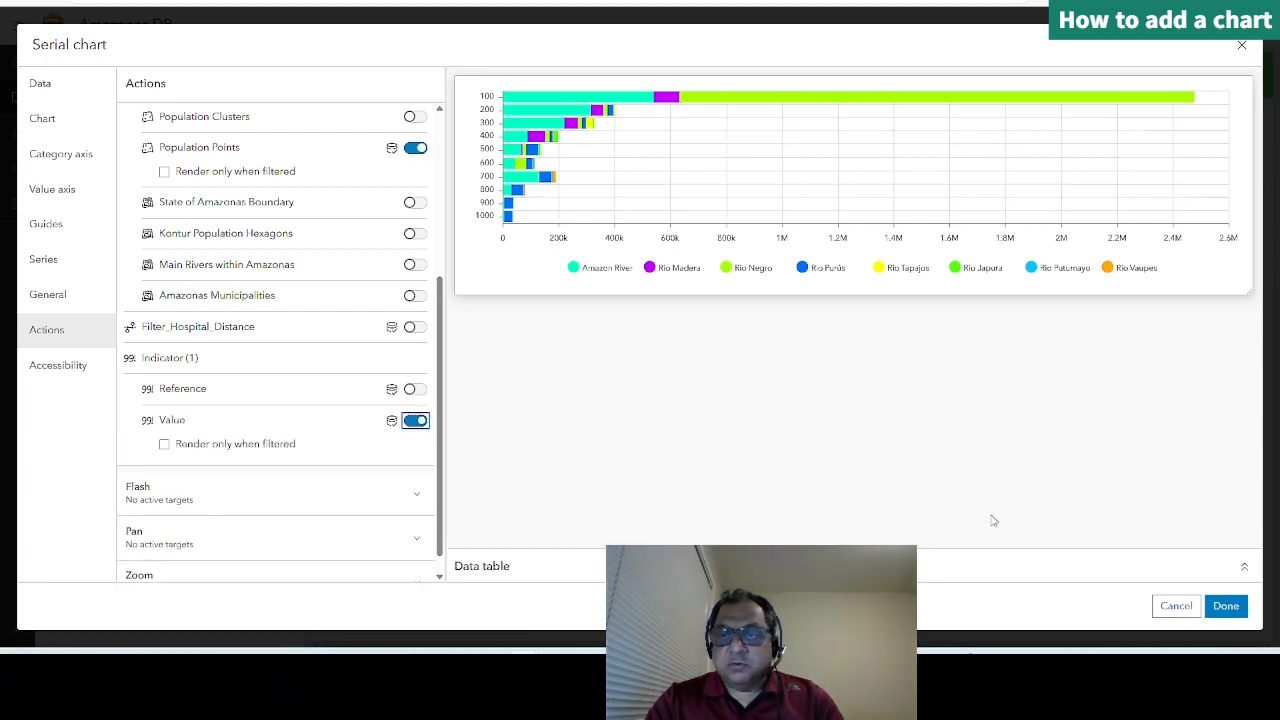
{"action": "left_click", "coordinate": [1234, 612]}
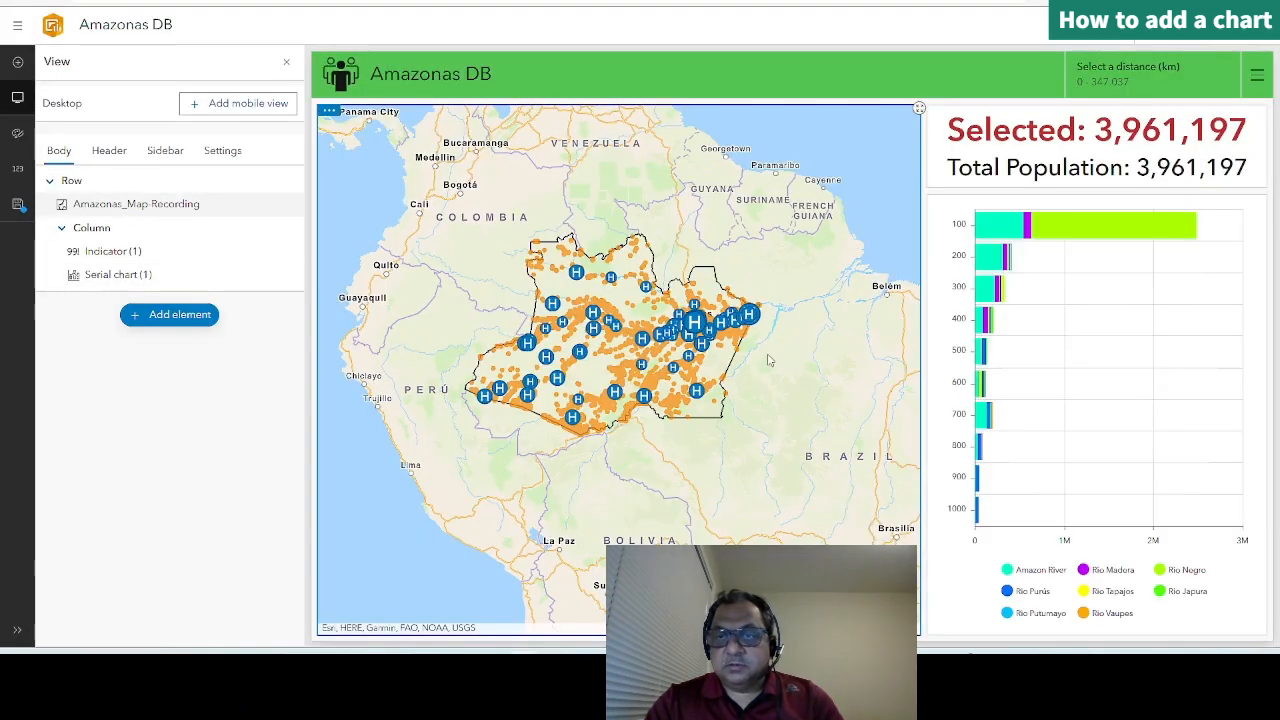
{"action": "left_click", "coordinate": [17, 204]}
{"action": "left_click", "coordinate": [62, 186]}
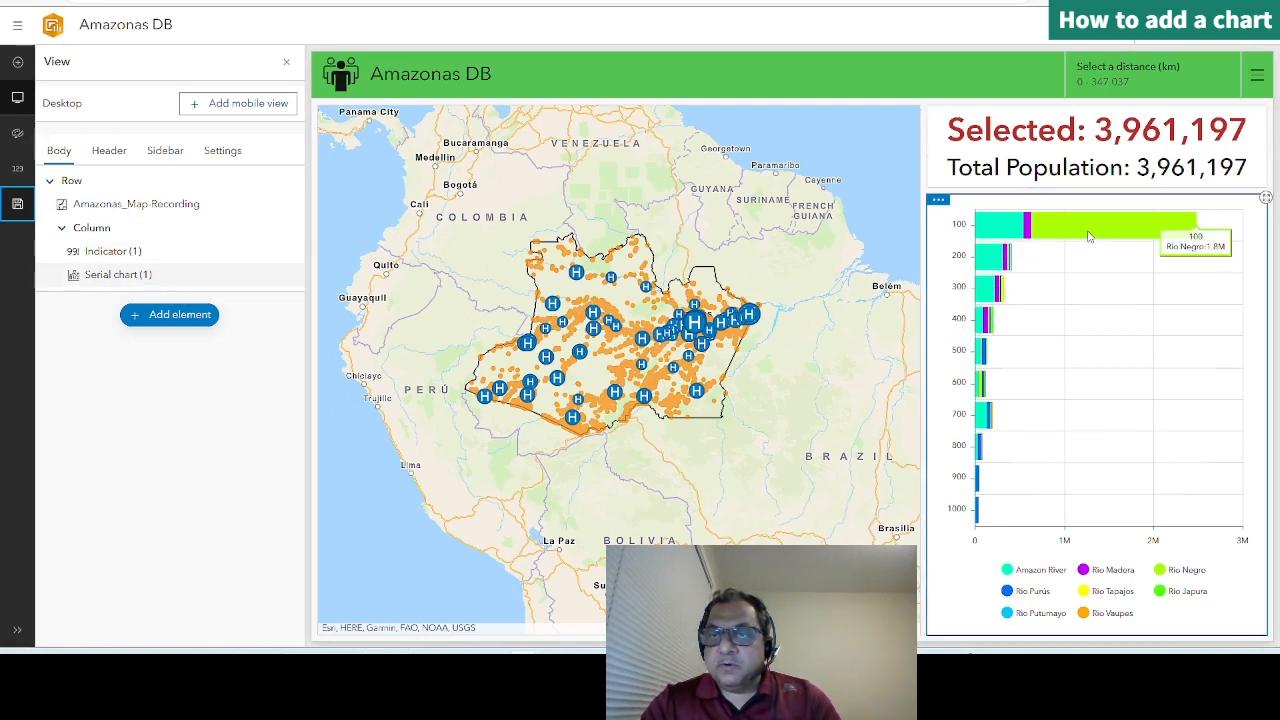
Step: Test the chart filter with the Rio Negro segment of the 100 bar, inspect the filtered points on the map, and clear the selection
{"action": "left_click", "coordinate": [1090, 236]}
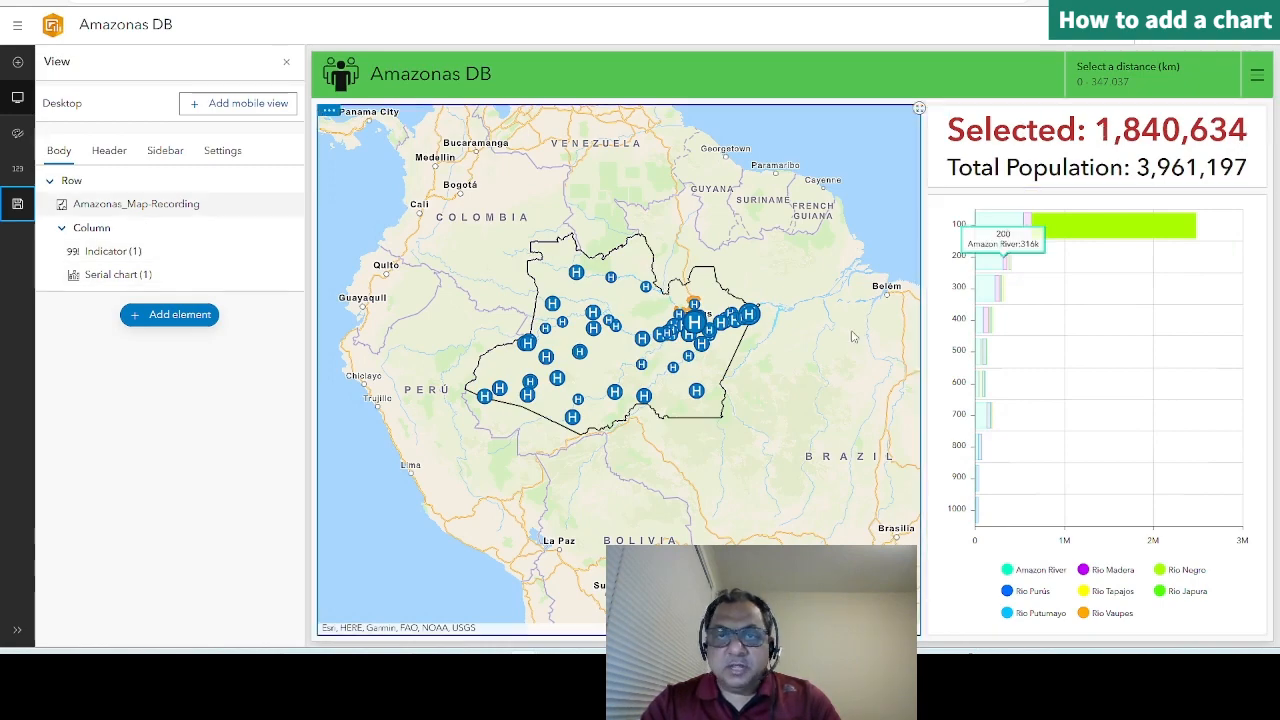
{"action": "scroll", "coordinate": [689, 288], "scroll_direction": "up", "scroll_amount": 4}
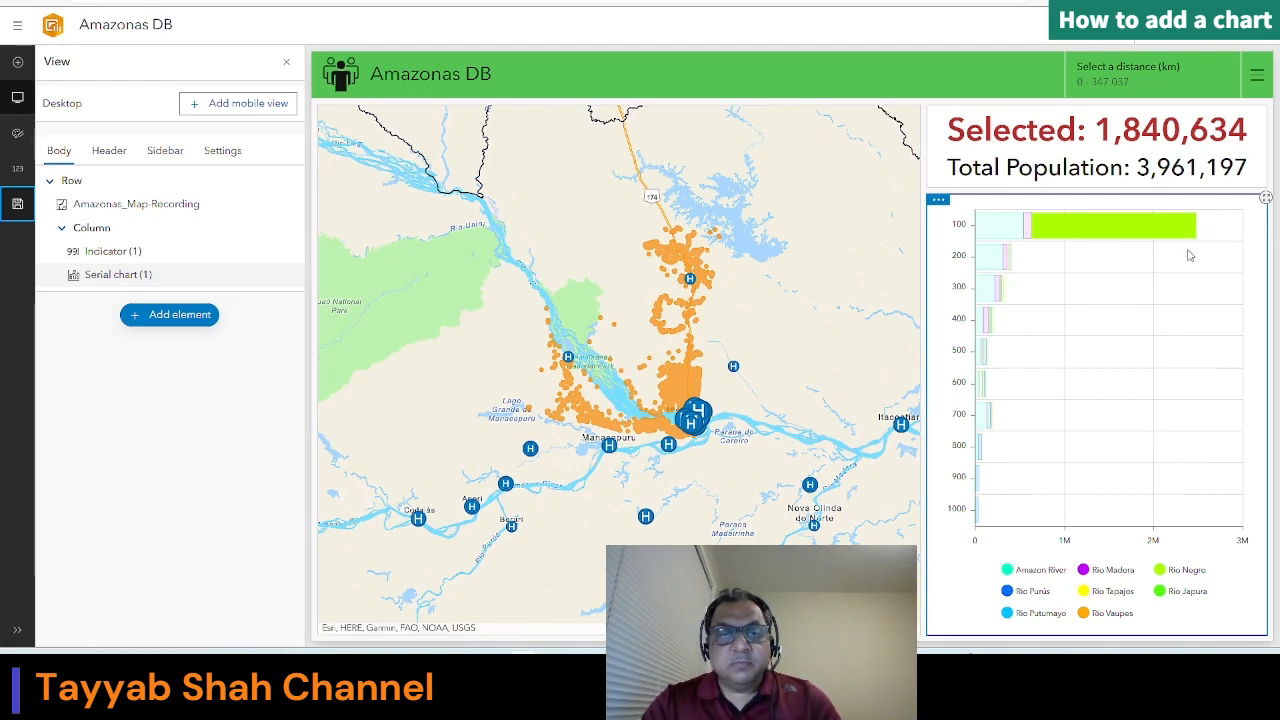
{"action": "left_click", "coordinate": [943, 245]}
{"action": "left_click", "coordinate": [680, 368]}
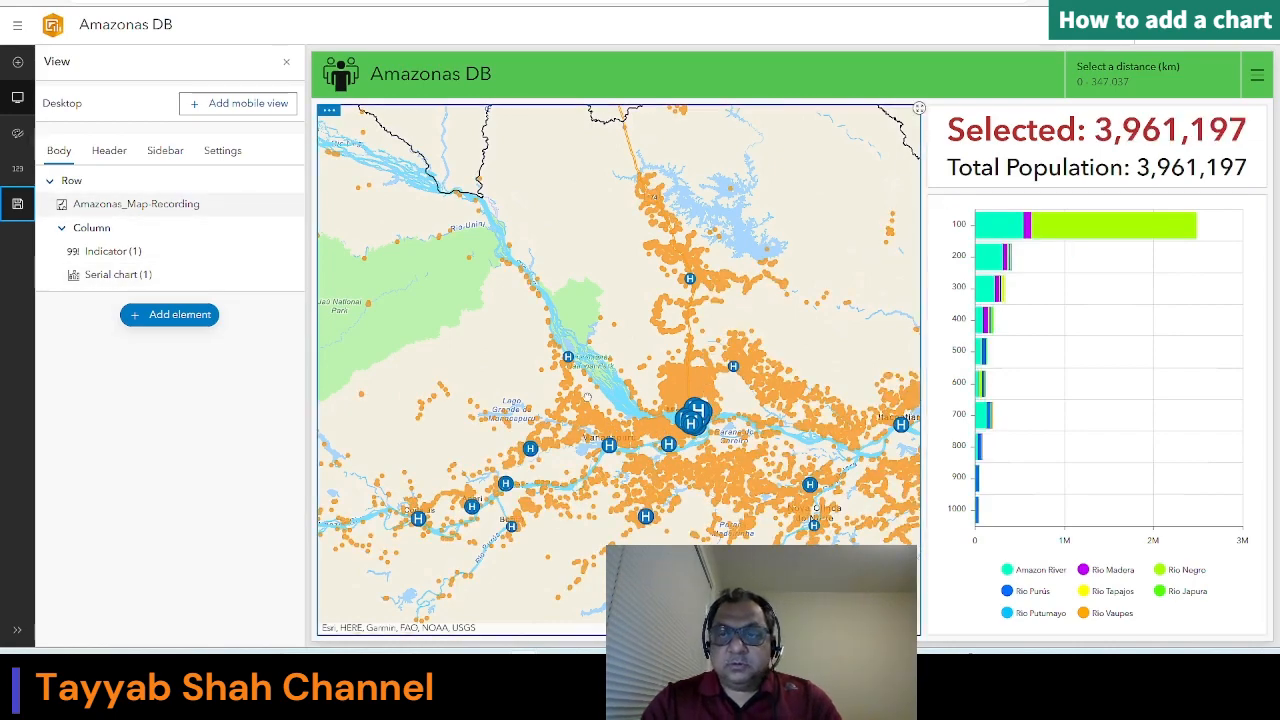
{"action": "left_click_drag", "start_coordinate": [739, 554], "coordinate": [730, 342]}
{"action": "scroll", "coordinate": [648, 357], "scroll_direction": "down", "scroll_amount": 2}
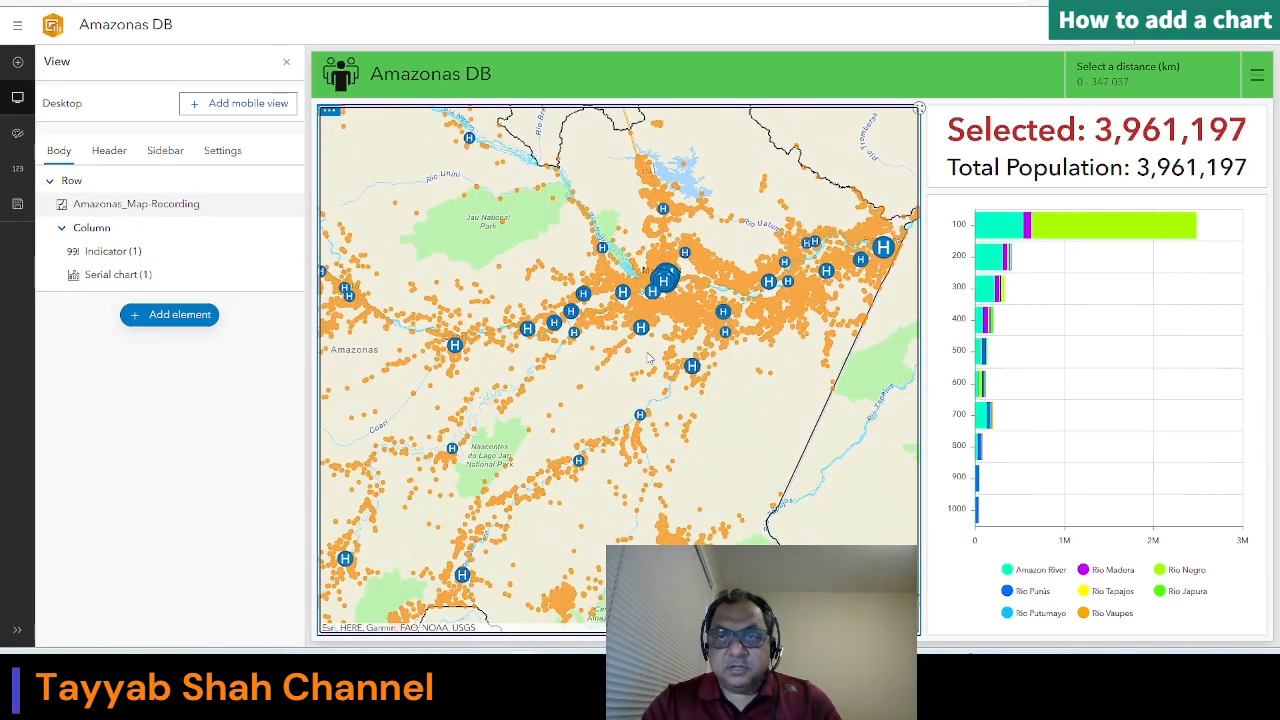
{"action": "scroll", "coordinate": [553, 349], "scroll_direction": "up", "scroll_amount": 1}
{"action": "left_click_drag", "start_coordinate": [508, 345], "coordinate": [646, 317]}
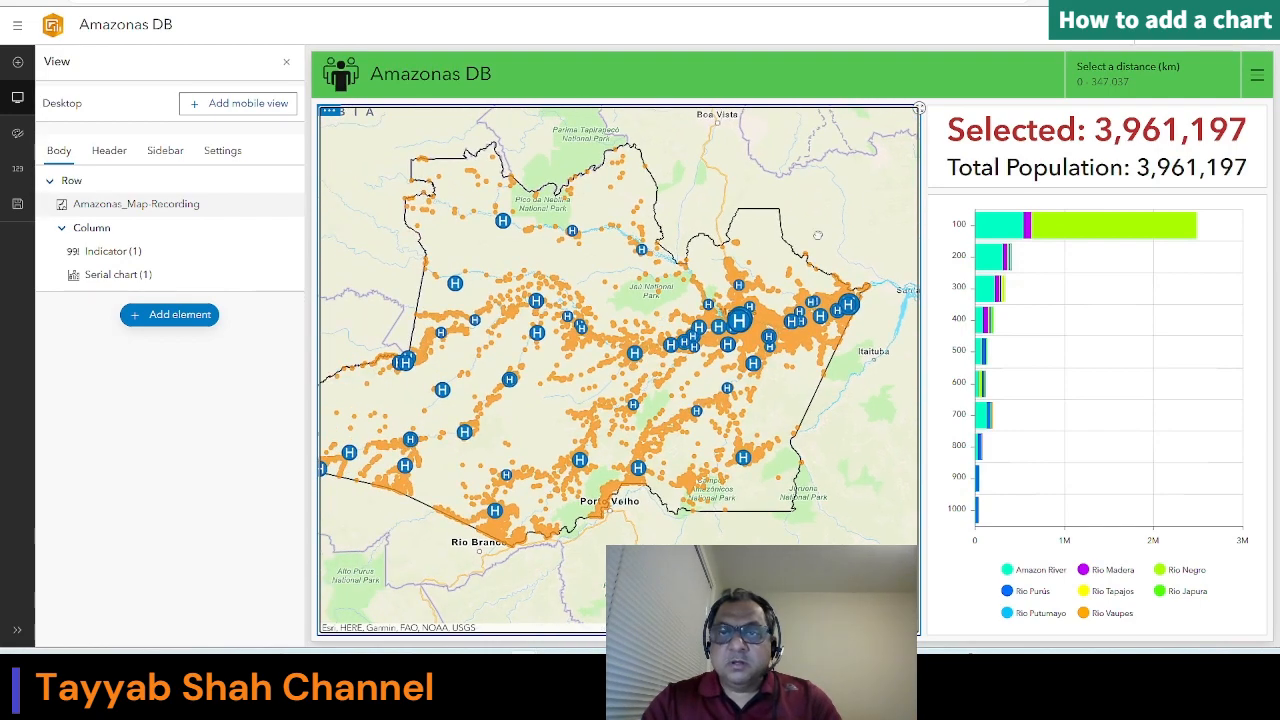
Step: Configure the serial chart's zoom action to target Amazonas_Map-Recording, apply the changes and save the dashboard
{"action": "left_click", "coordinate": [938, 200]}
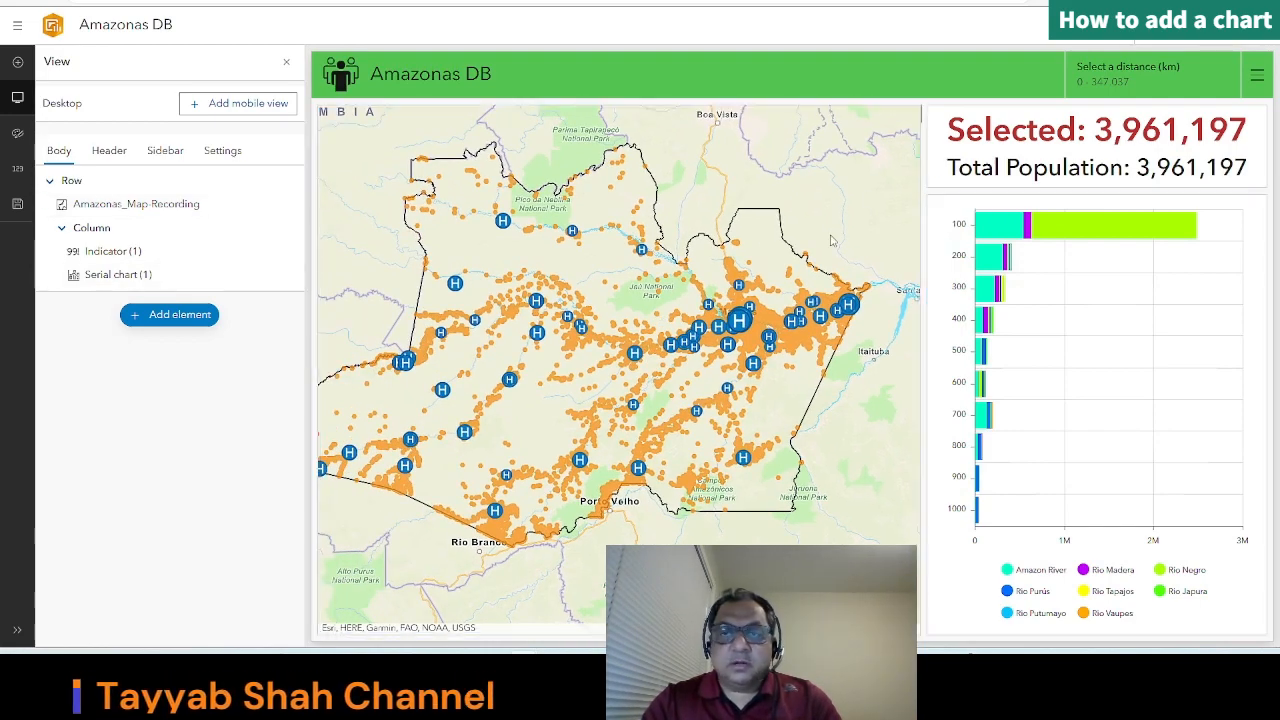
{"action": "left_click", "coordinate": [940, 208]}
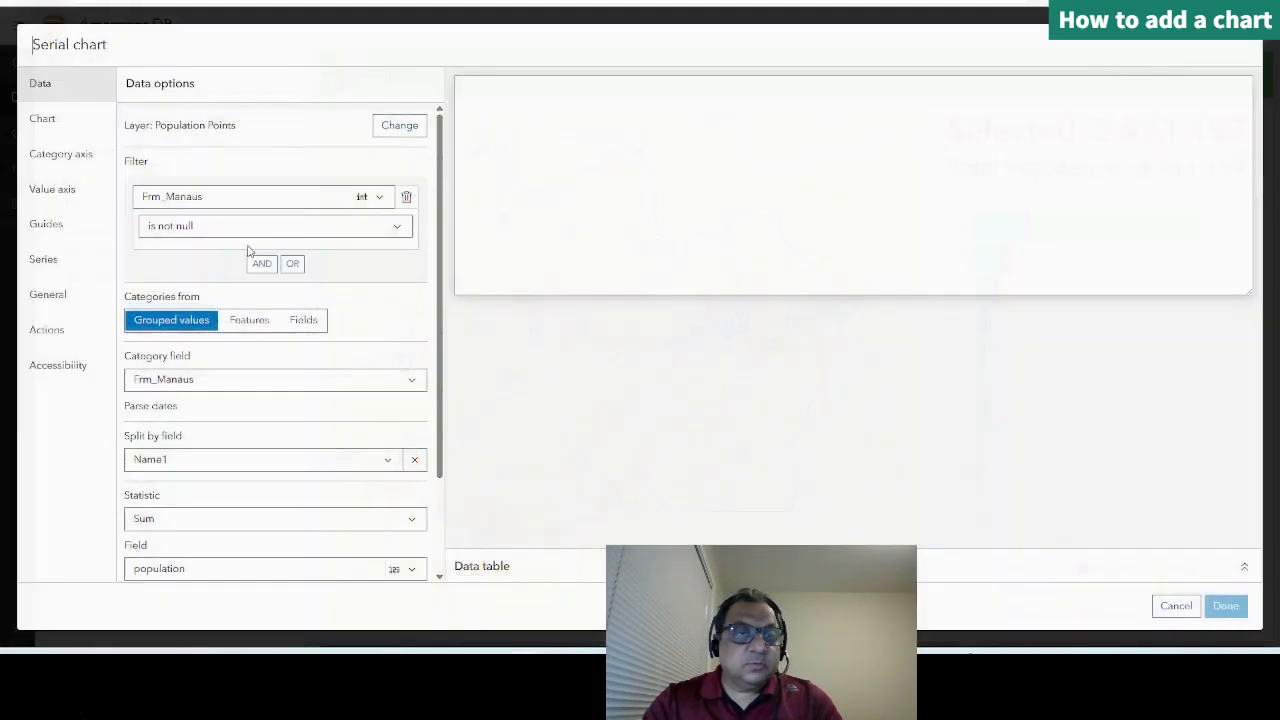
{"action": "left_click", "coordinate": [57, 336]}
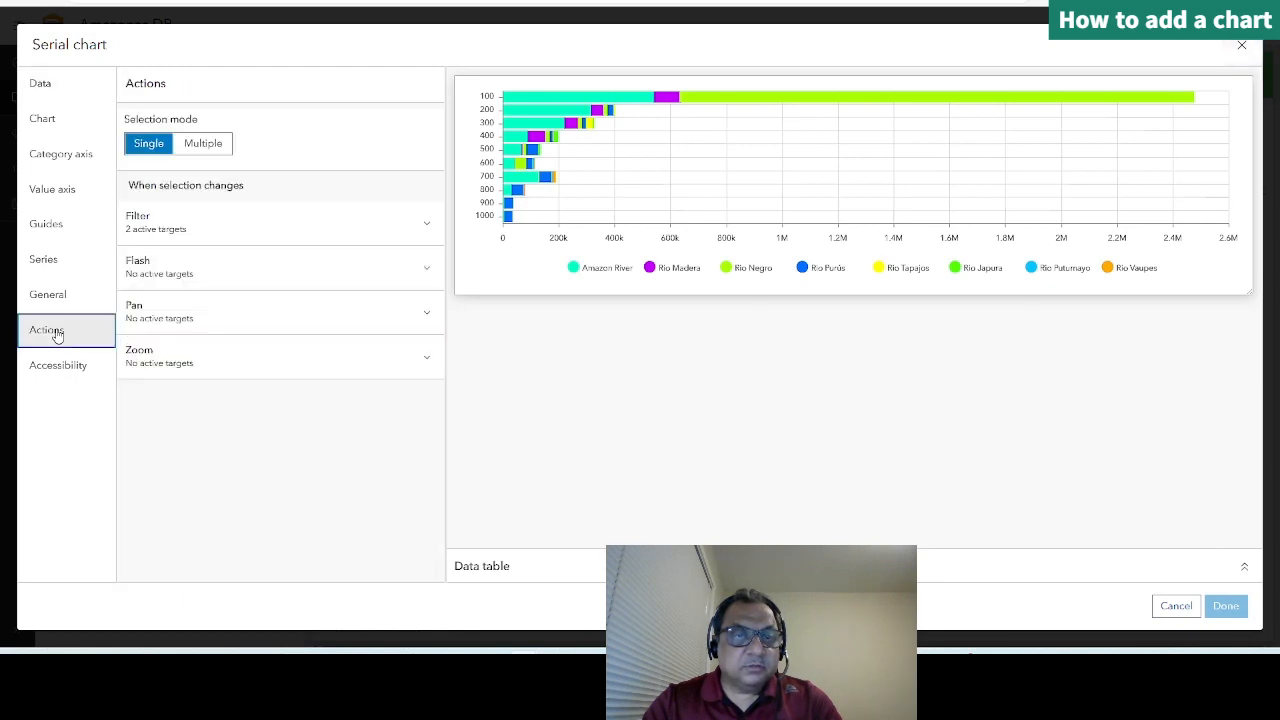
{"action": "left_click", "coordinate": [196, 362]}
{"action": "left_click", "coordinate": [425, 397]}
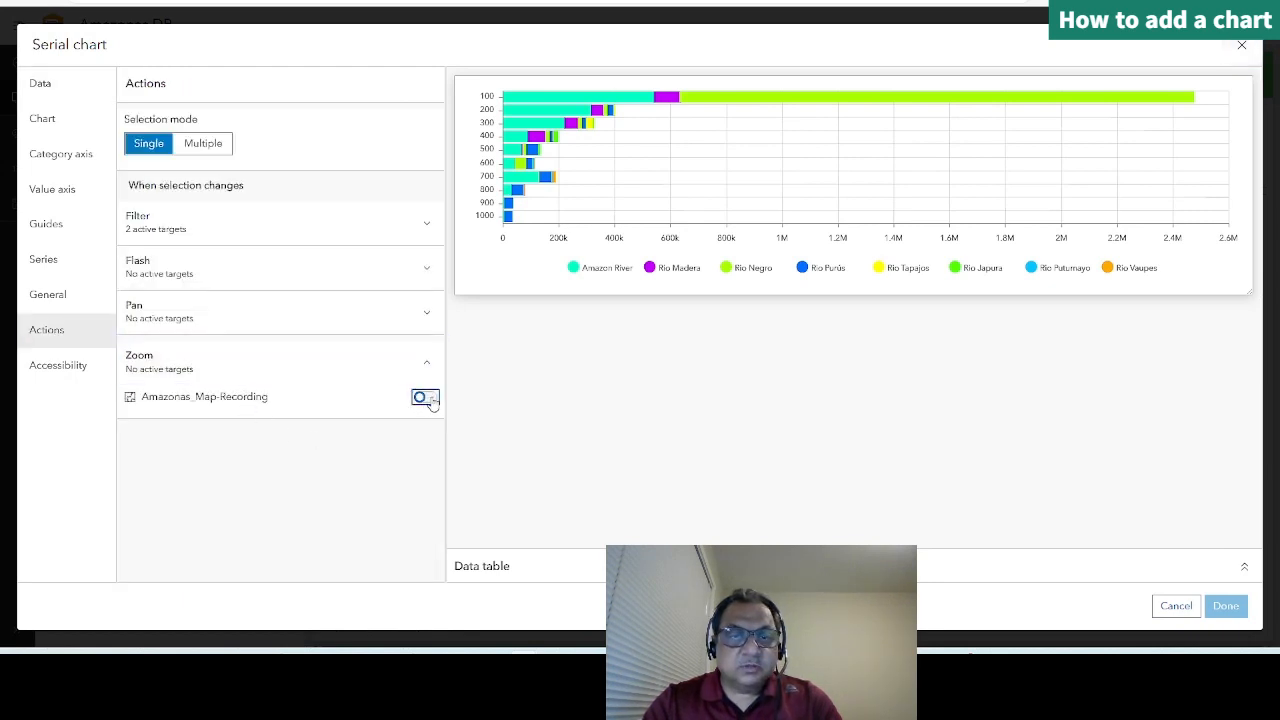
{"action": "left_click", "coordinate": [1226, 606]}
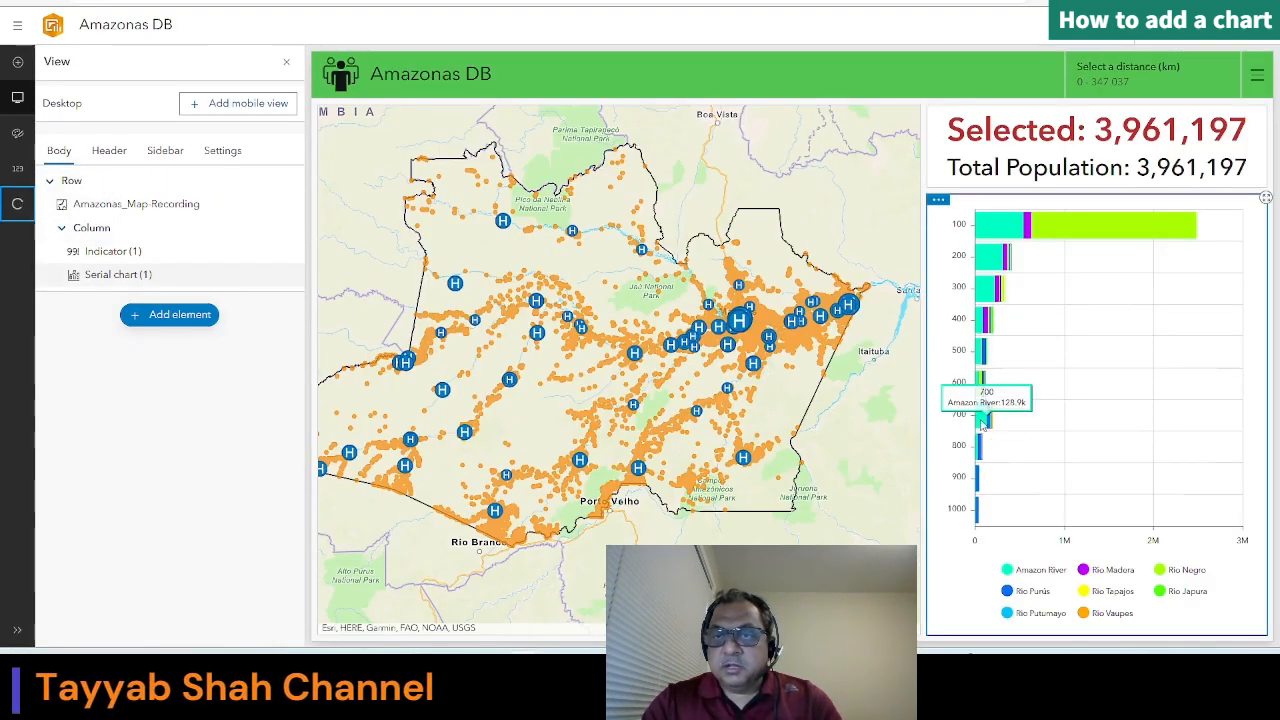
Step: Test the zoom and filter actions by selecting the Amazon River segment of the 700 bar, and check the map and indicator
{"action": "mouse_move", "coordinate": [985, 420]}
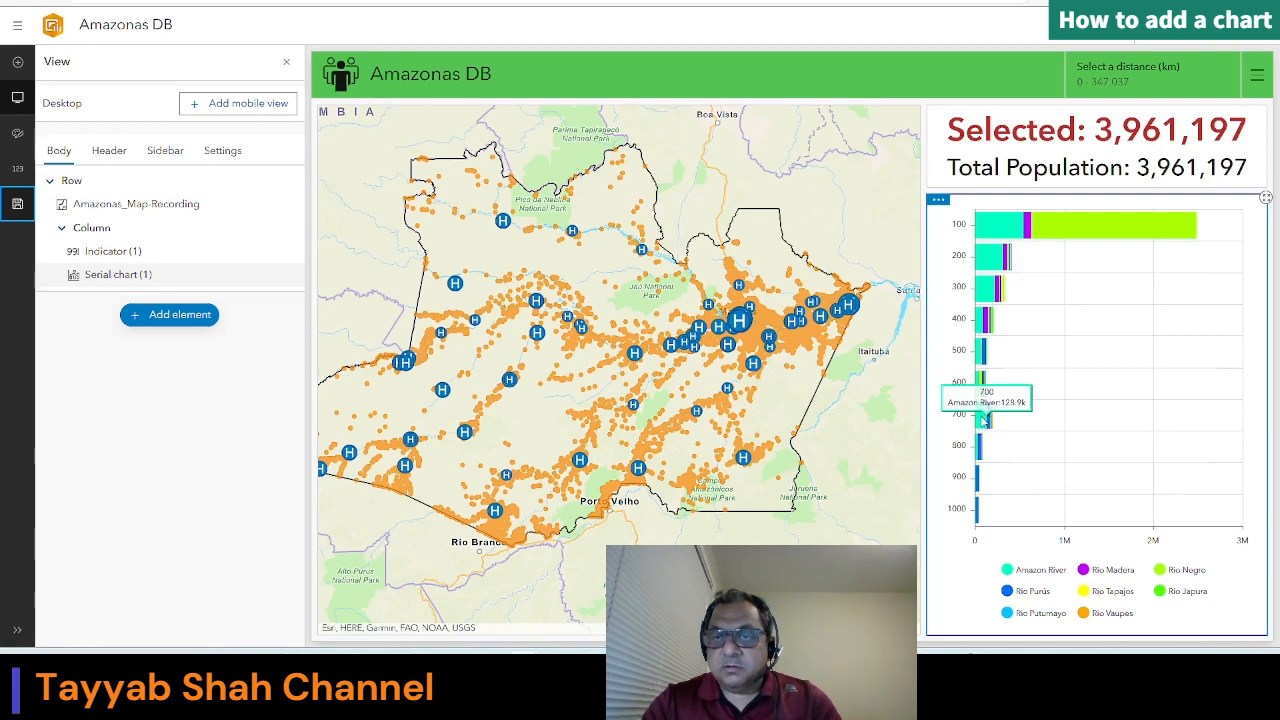
{"action": "left_click", "coordinate": [985, 420]}
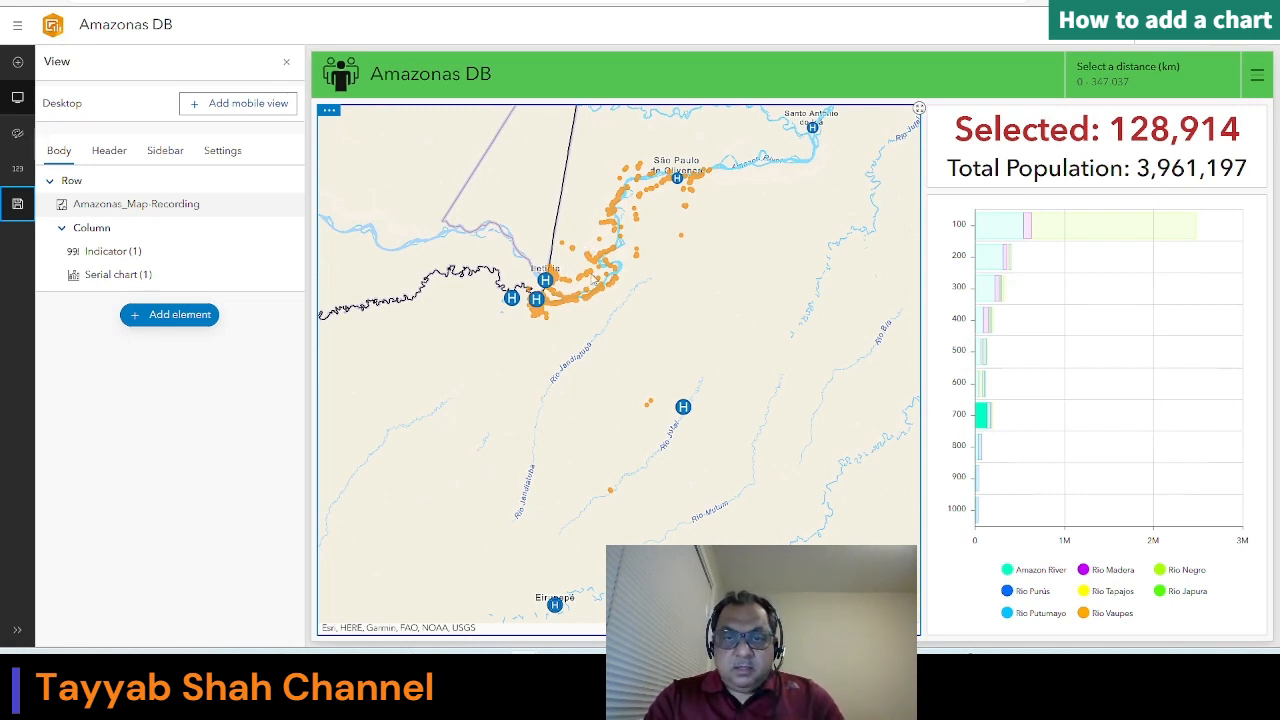
{"action": "left_click", "coordinate": [1072, 175]}
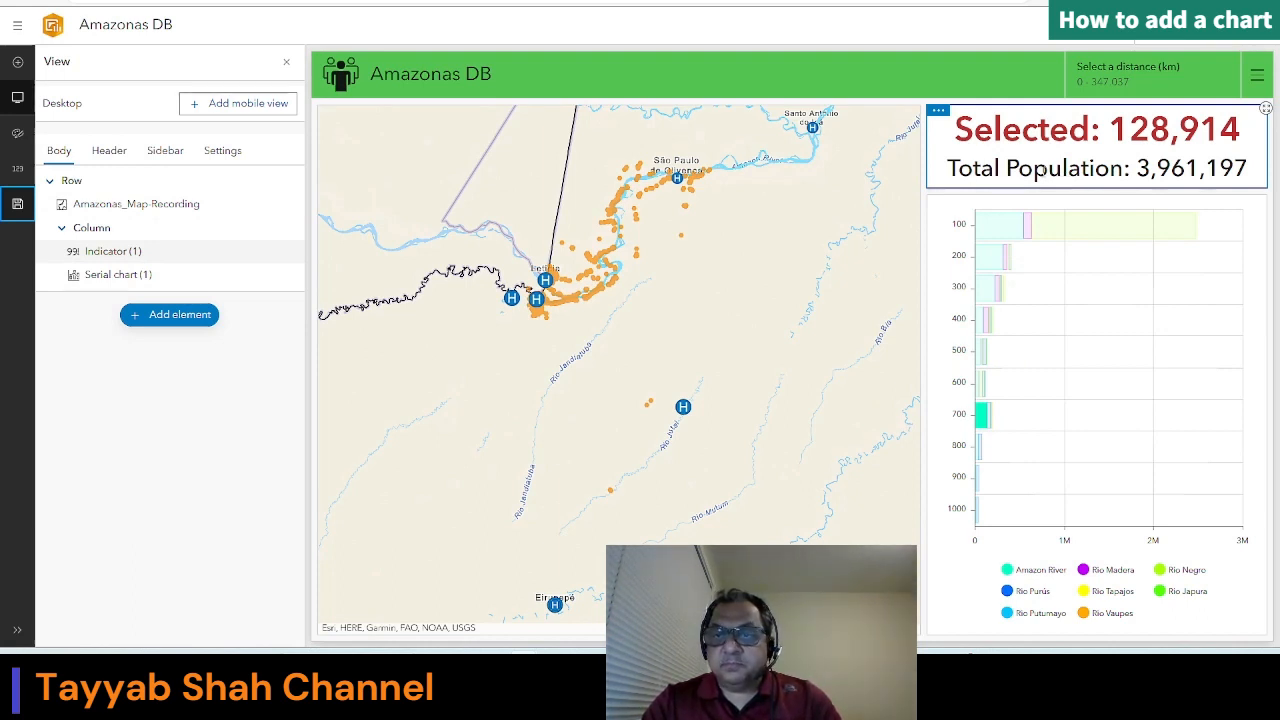
{"action": "left_click", "coordinate": [990, 428]}
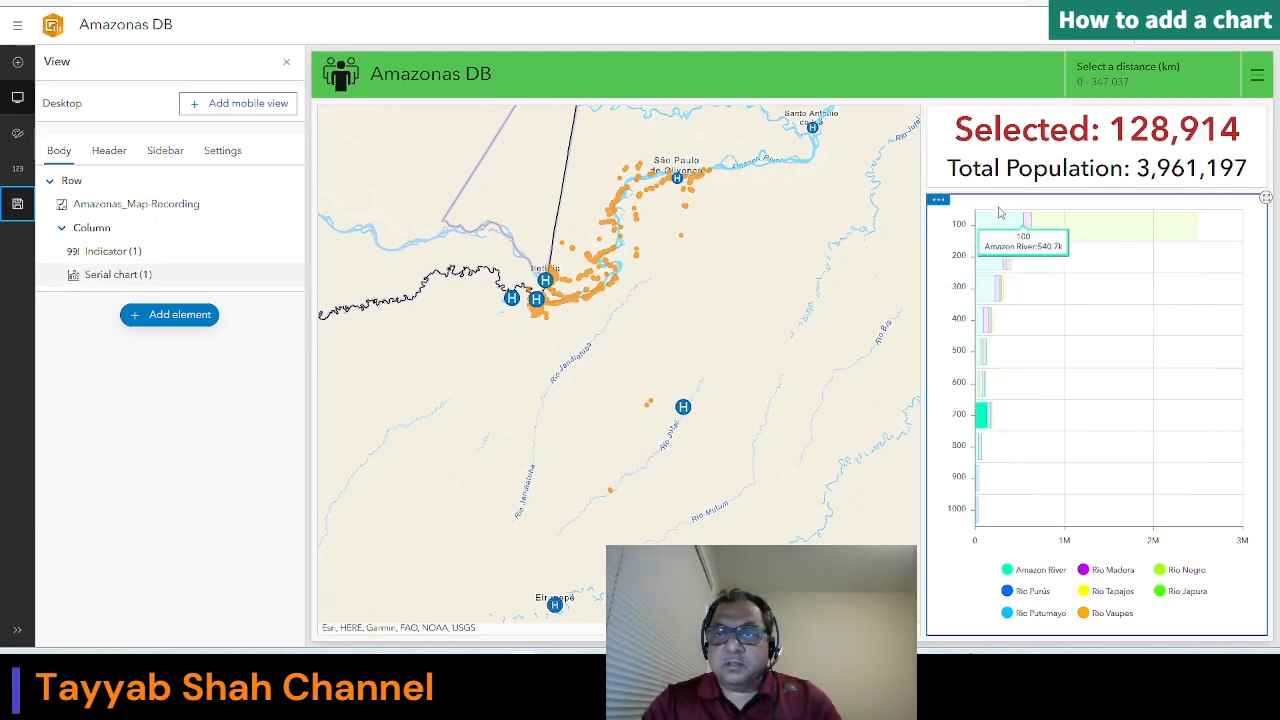